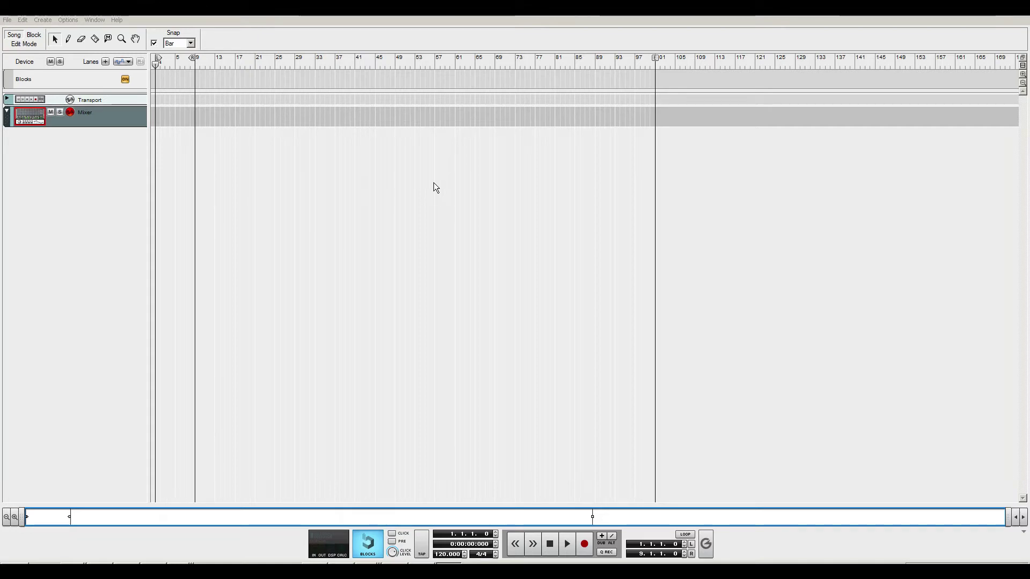
Toggle the on-screen piano keys off and open the device rack in its own window
key(F4)
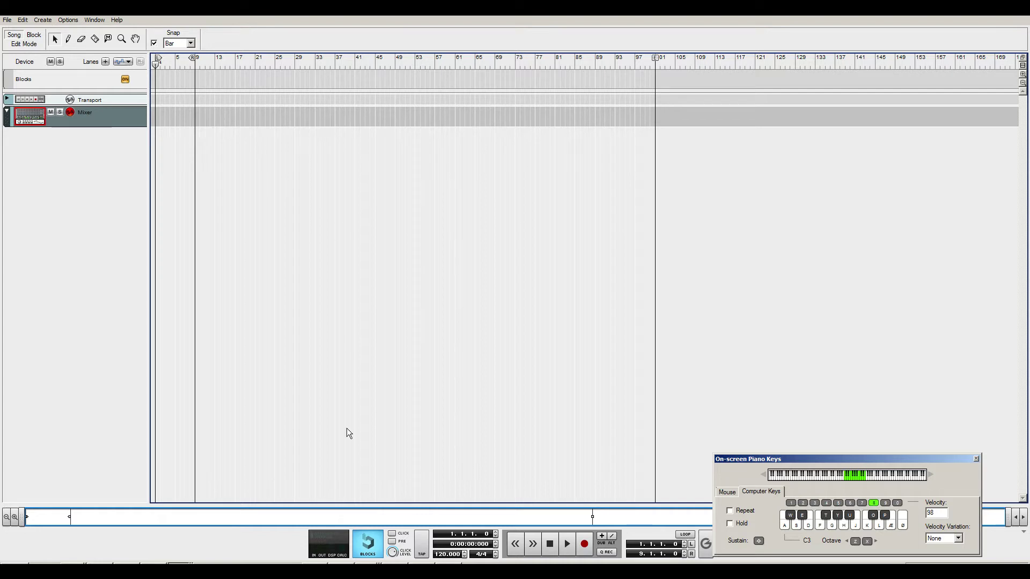
key(F4)
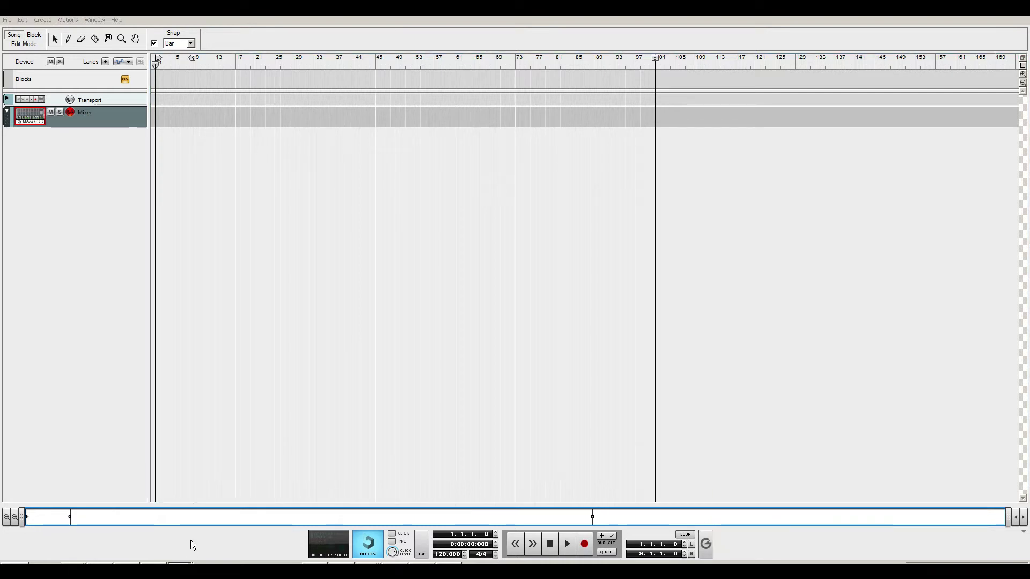
key(F6)
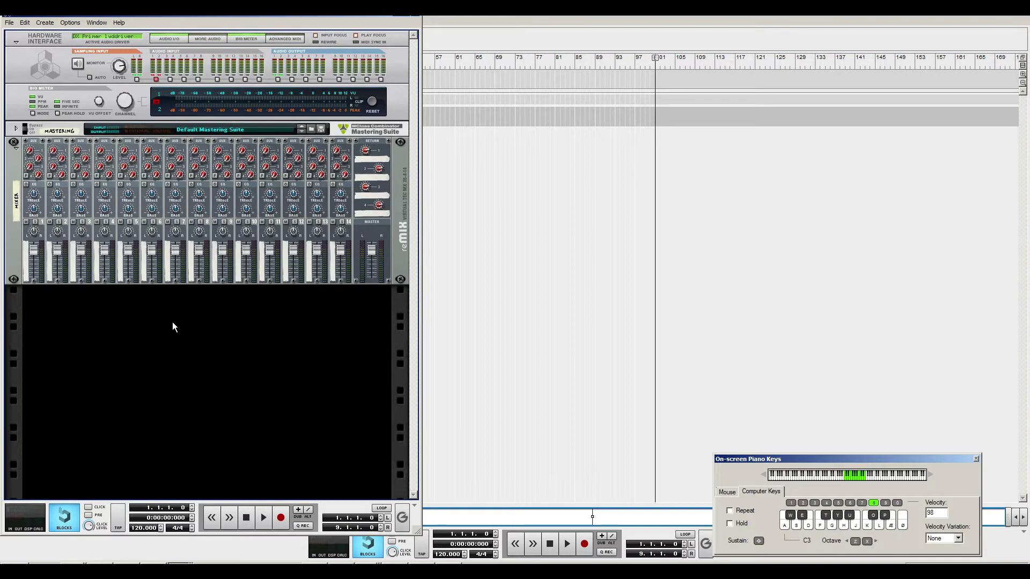
Add a SubTractor Analog Synthesizer to the empty rack, creating the SubTractor 1 track
right_click(147, 312)
click(106, 310)
right_click(119, 305)
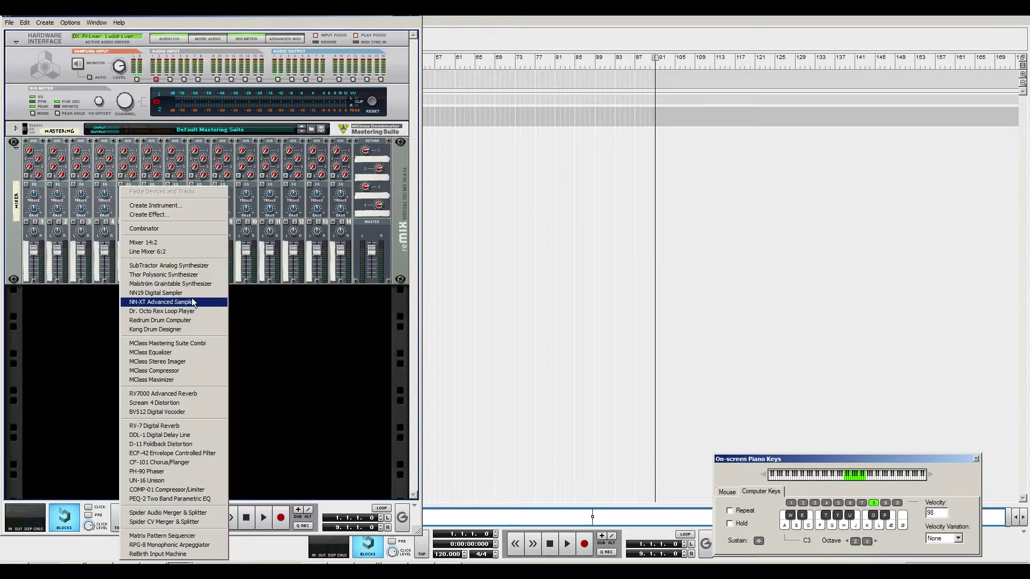
click(210, 266)
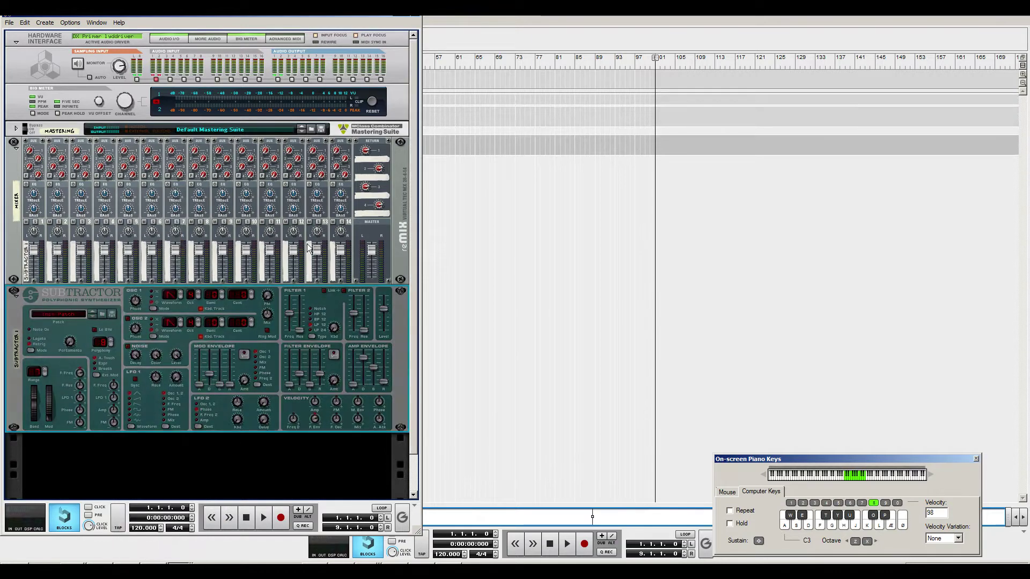
click(478, 197)
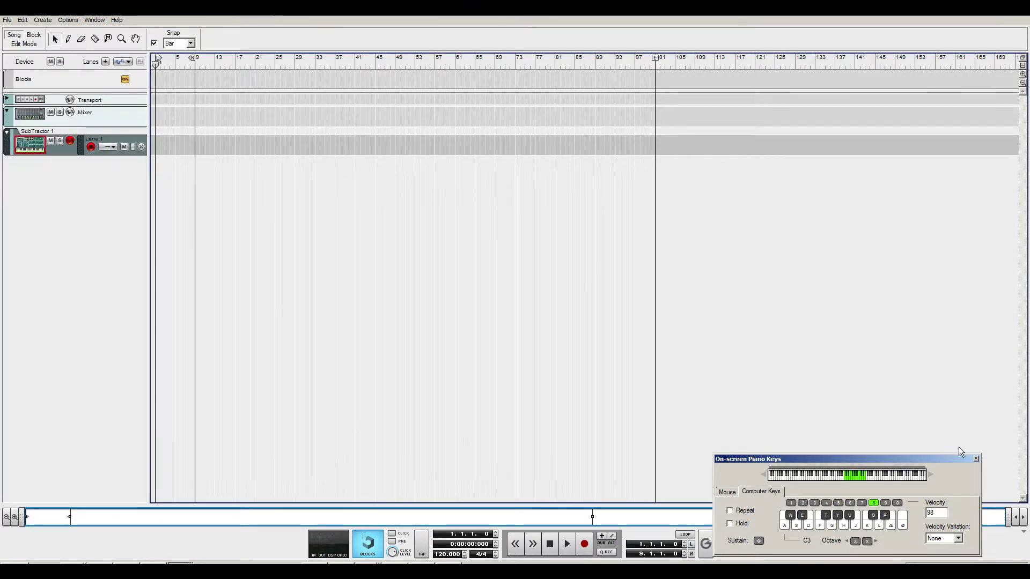
Close the piano keys and draw a one-bar clip on the SubTractor lane, opening it for editing
click(976, 459)
click(68, 39)
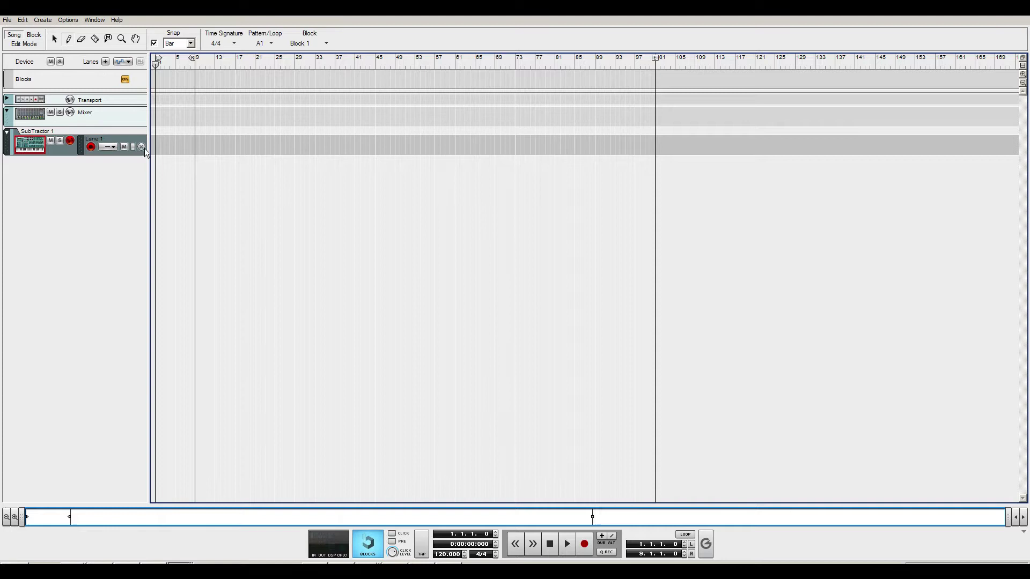
click(156, 143)
double_click(156, 144)
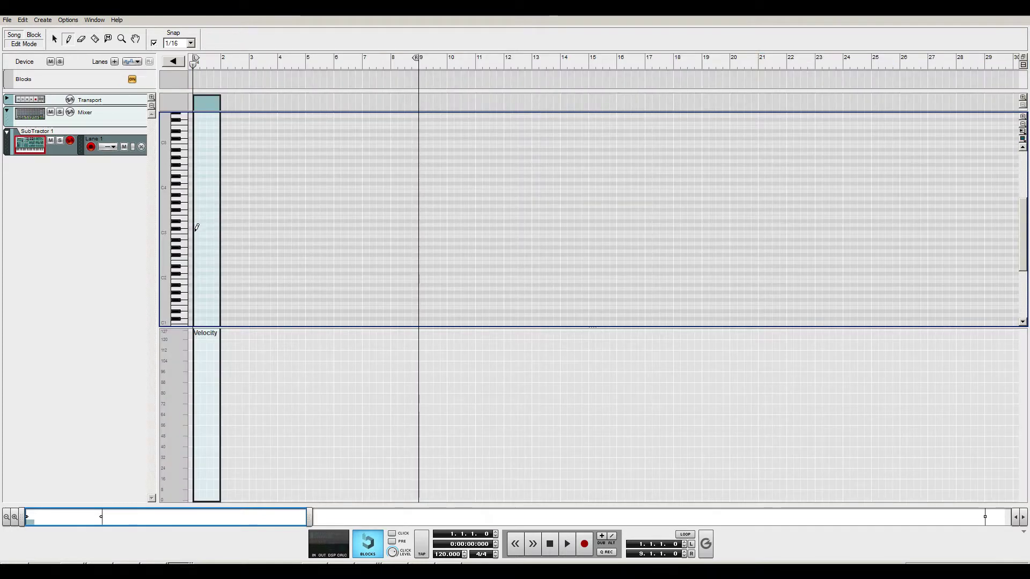
Draw four short C3 notes at the start of the clip
click(196, 231)
click(202, 231)
click(209, 232)
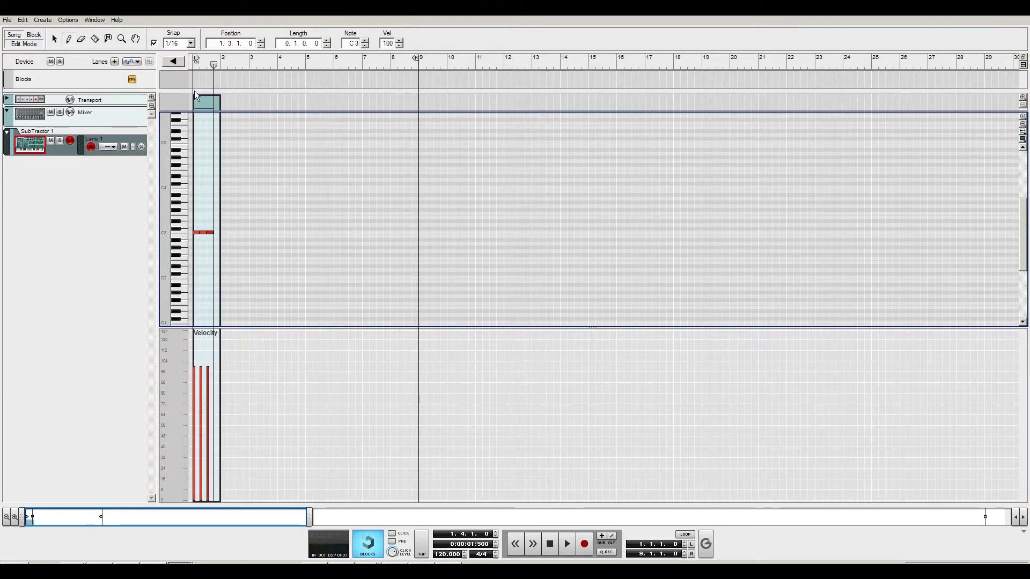
click(216, 232)
Extend the clip into a repeating 8-bar loop and play the song from Song view
key(q)
drag(220, 103, 307, 103)
click(23, 44)
key(space)
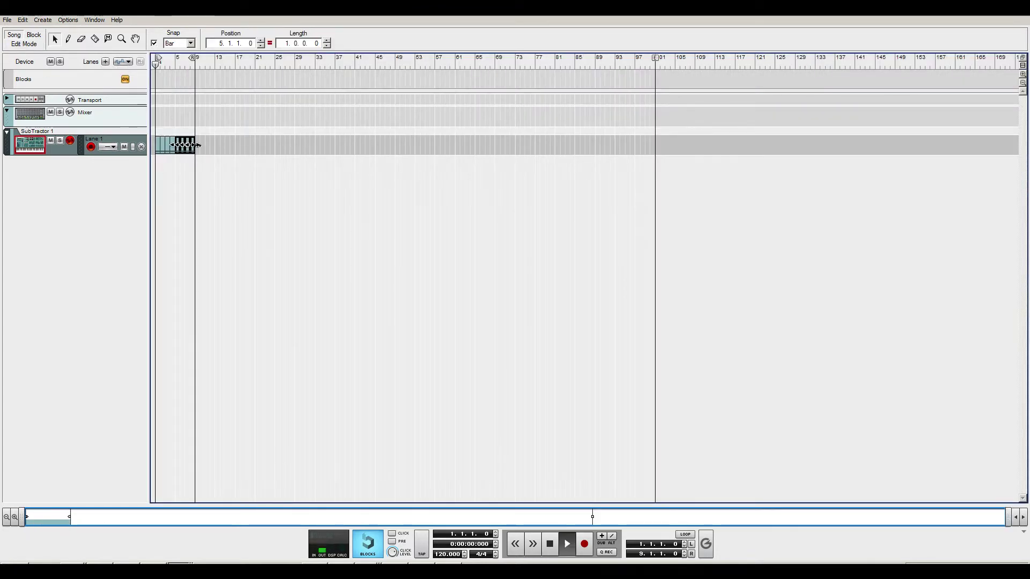
Drop Osc 1 two octaves, raise amp envelope decay and sustain, and set filter-envelope velocity to 7
key(alt+Tab)
click(199, 298)
click(198, 297)
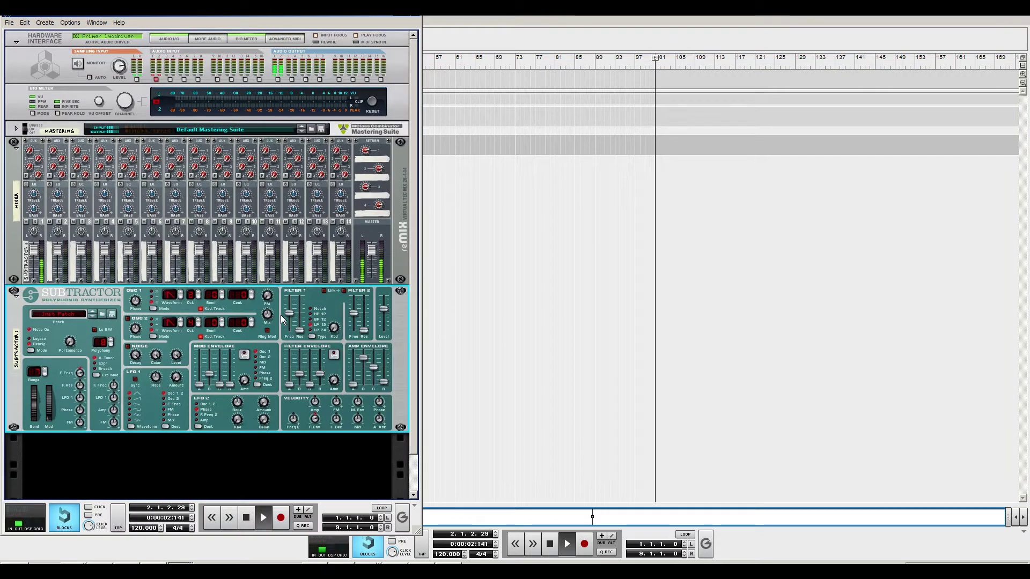
mouse_move(374, 367)
mouse_down()
mouse_move(366, 342)
mouse_move(384, 388)
mouse_up()
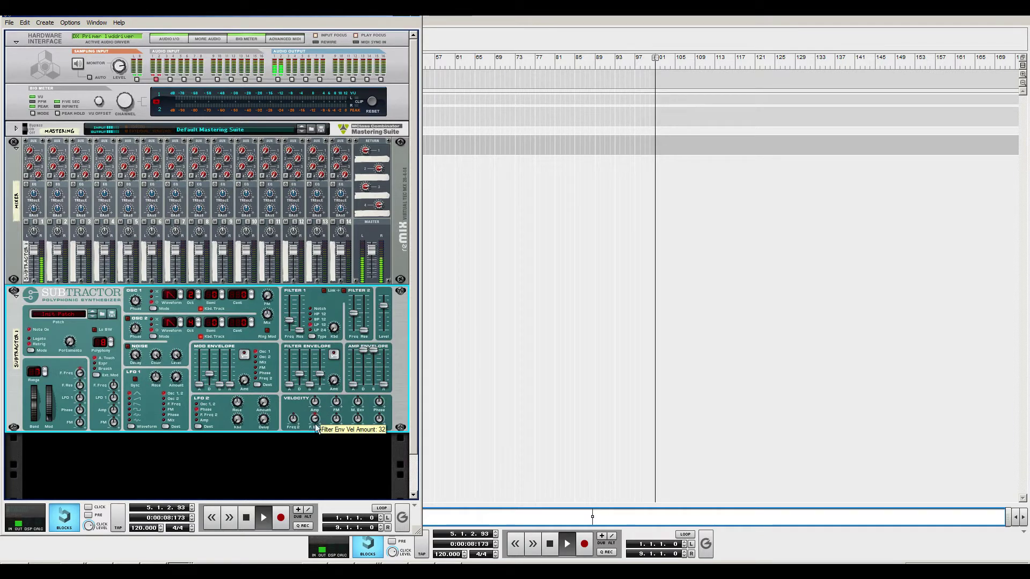
drag(314, 423, 311, 453)
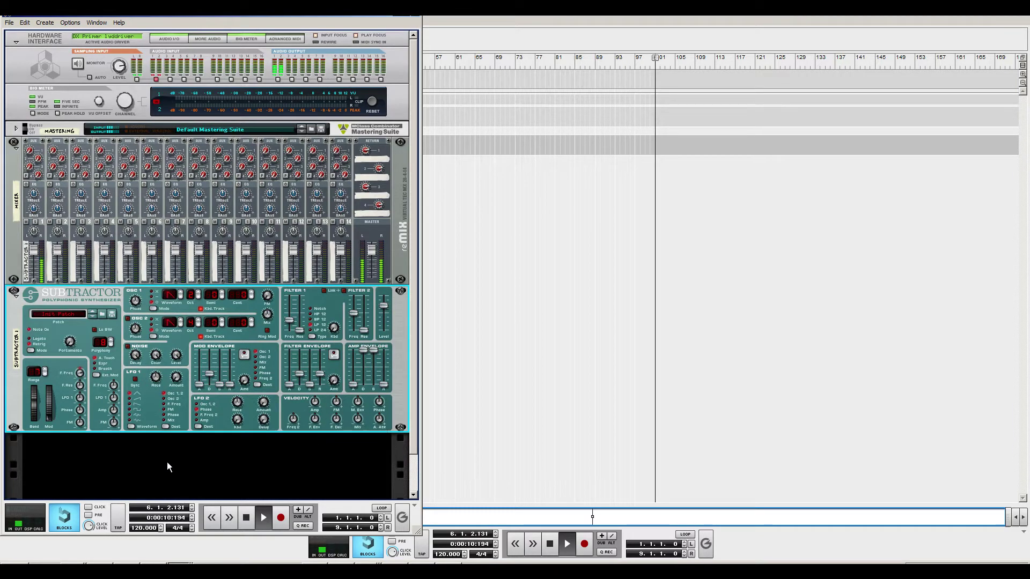
Replay the song from the start to audition the new sound, then stop with SubTractor selected
key(space)
key(alt+Tab)
key(space)
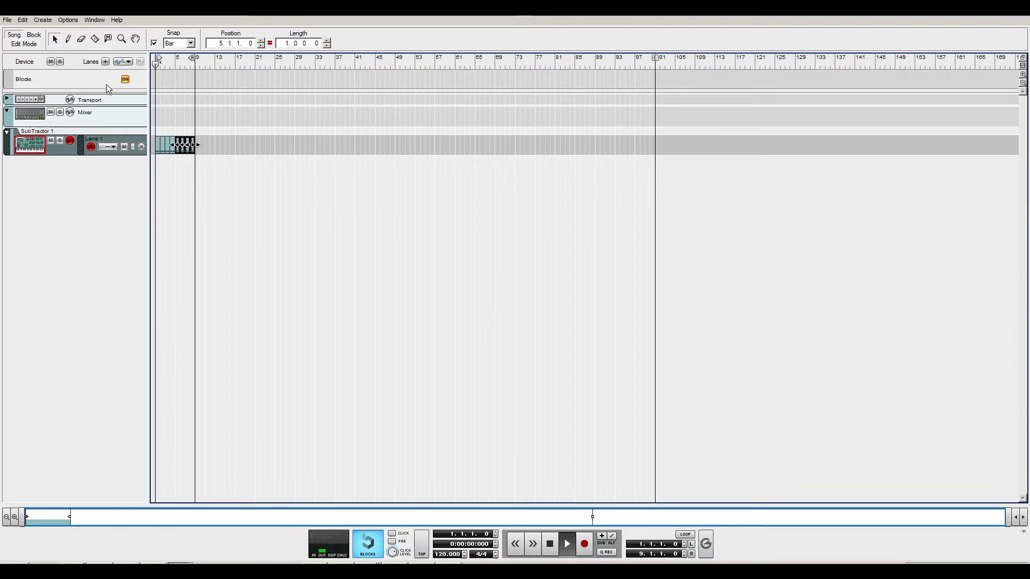
key(alt+Tab)
click(329, 336)
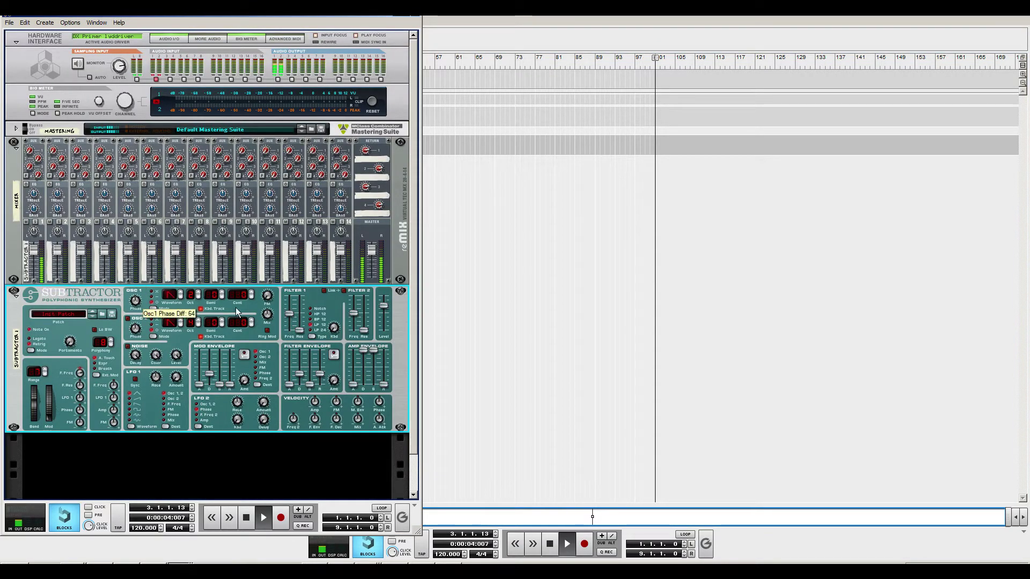
key(space)
scroll(198, 433, down, 2)
Create a Matrix Pattern Sequencer under SubTractor 1, draw a rising curve ramp, and flip the rack
right_click(149, 422)
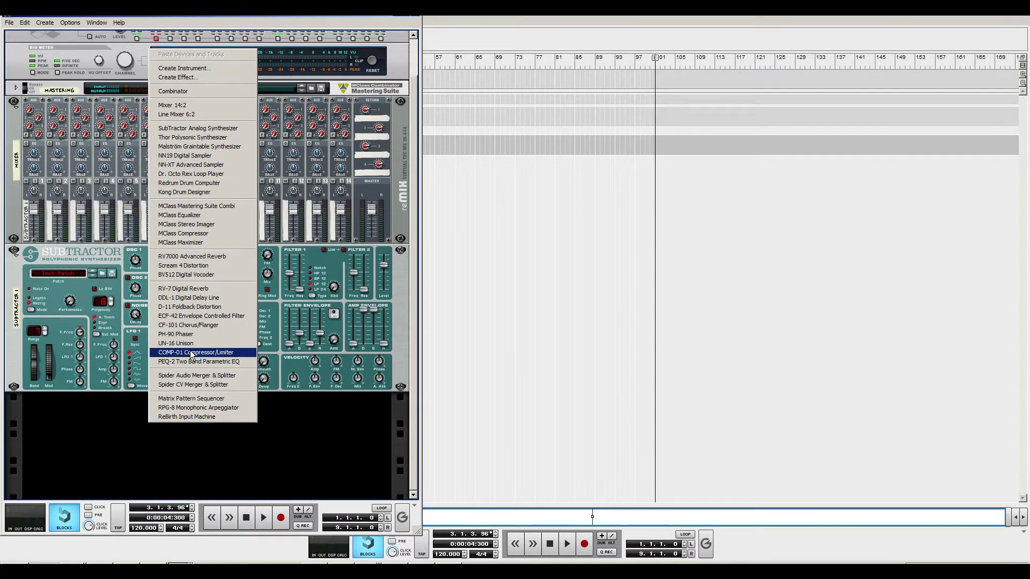
click(216, 402)
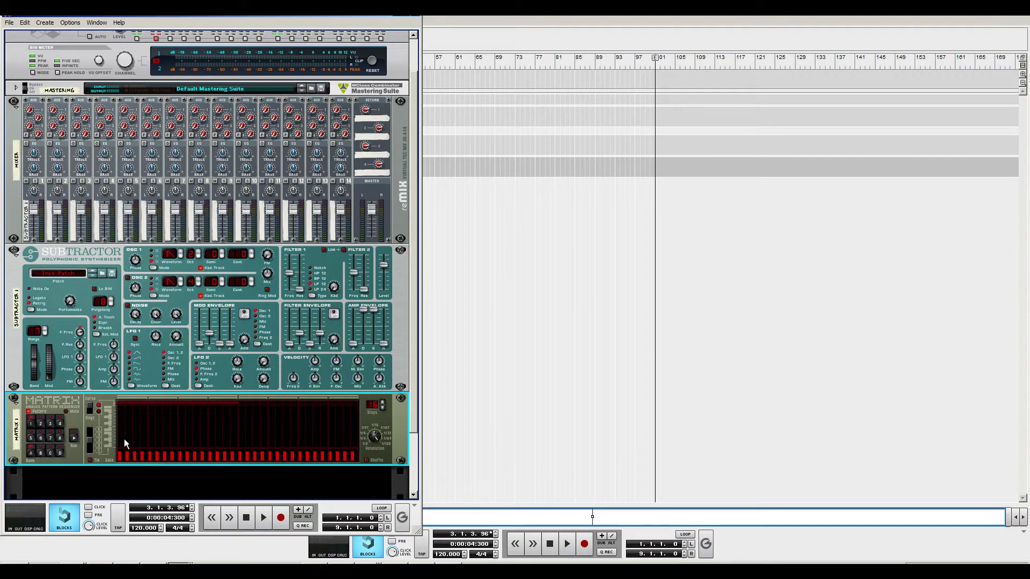
mouse_move(122, 442)
mouse_down()
mouse_move(263, 407)
mouse_move(349, 415)
mouse_move(353, 437)
mouse_move(348, 418)
mouse_move(308, 395)
mouse_up()
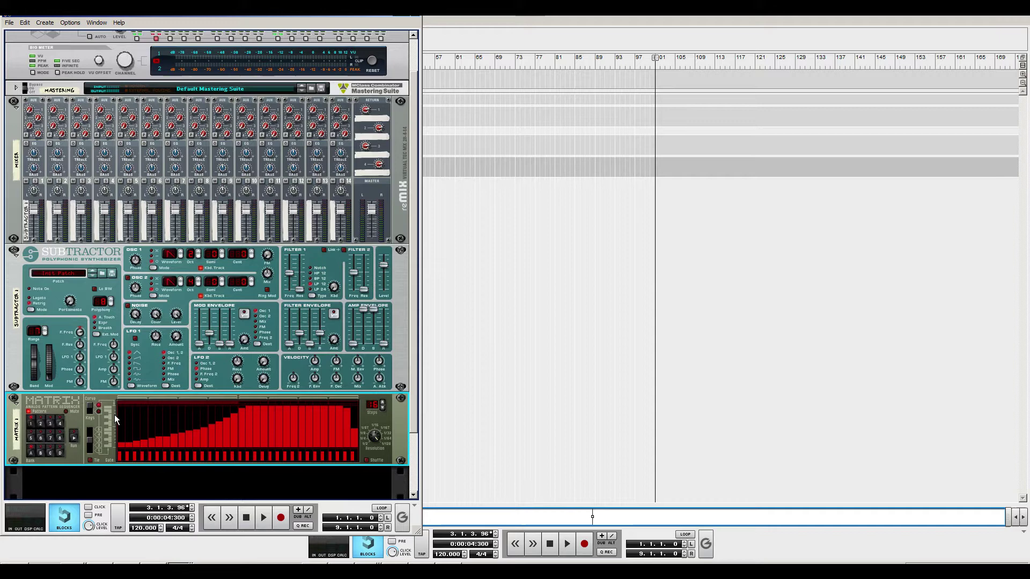
key(Tab)
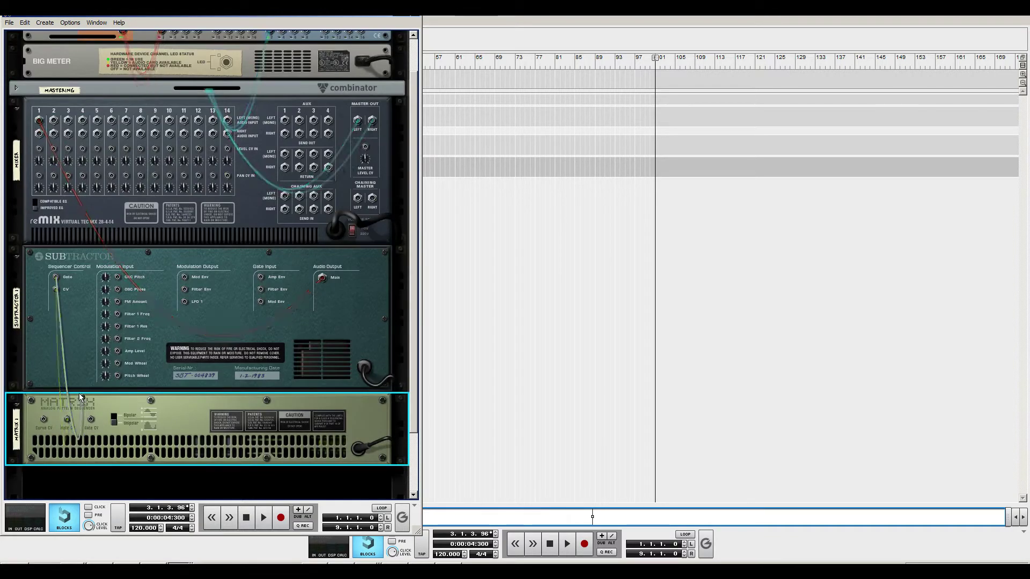
Cable the Matrix Curve CV output into mixer channel 1's Level CV input
key(Tab)
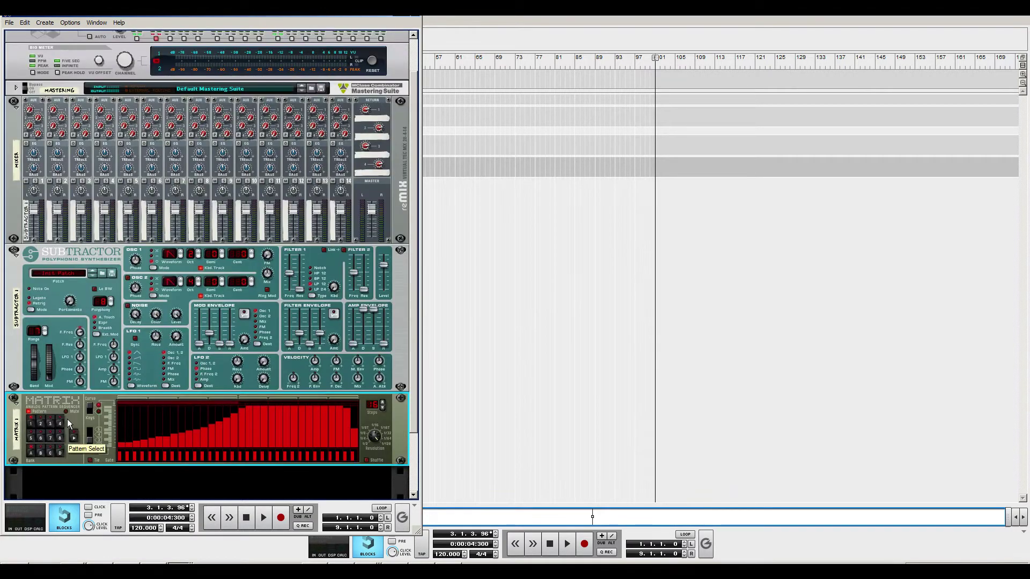
key(Tab)
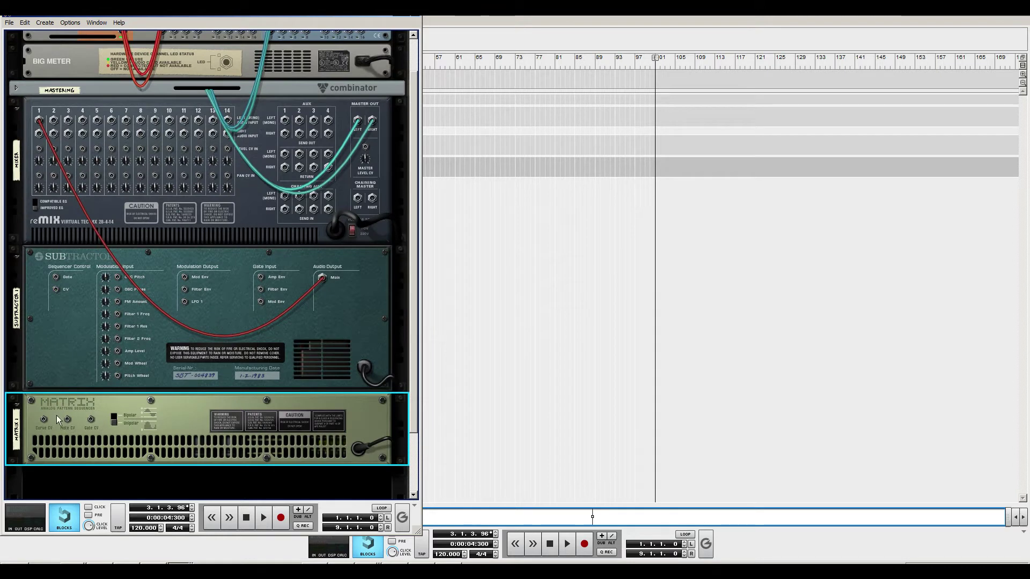
drag(43, 421, 40, 150)
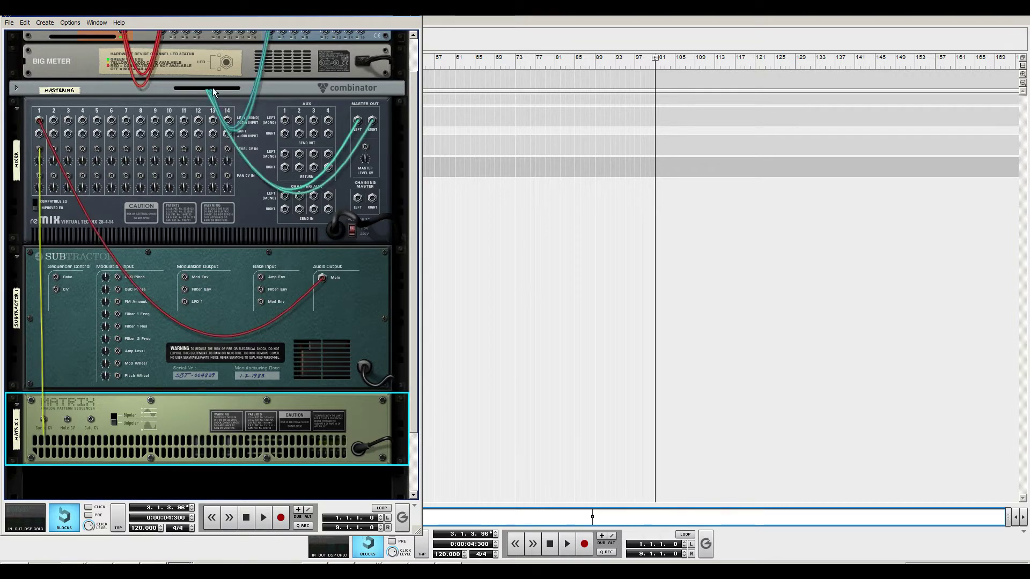
key(Tab)
Start playback and set the Matrix pattern length to 32 steps
click(446, 61)
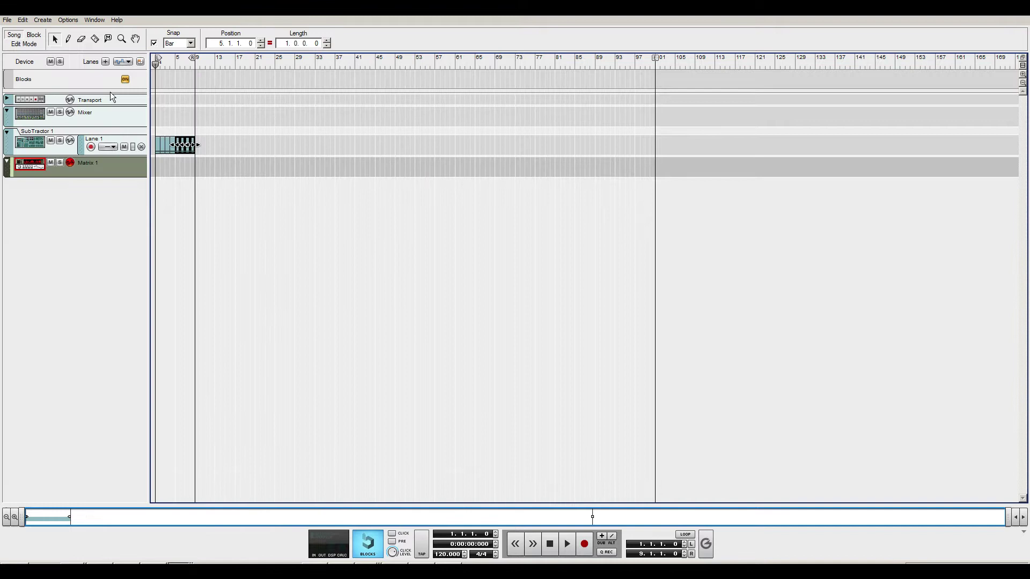
key(space)
key(alt+Tab)
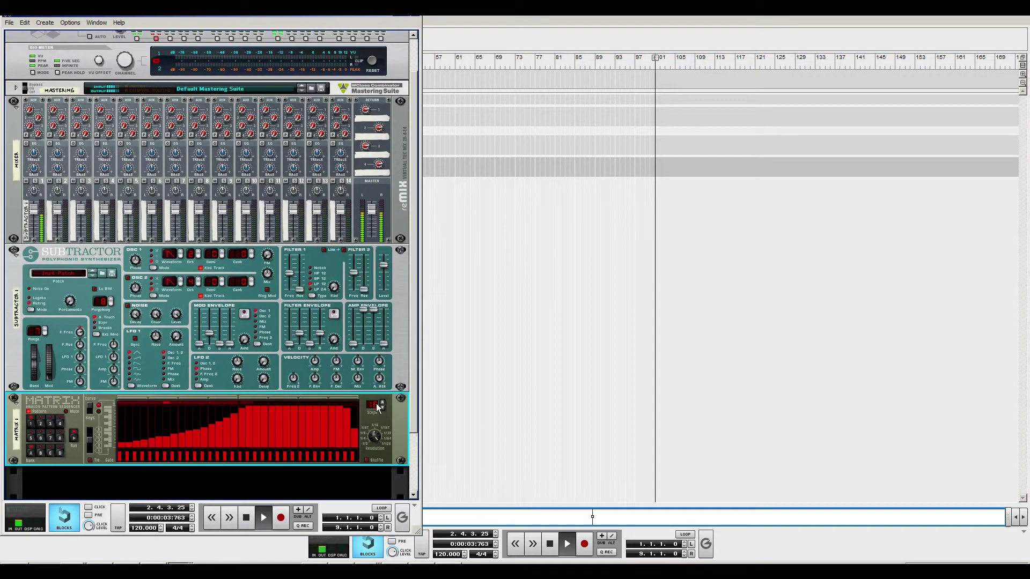
drag(379, 408, 384, 347)
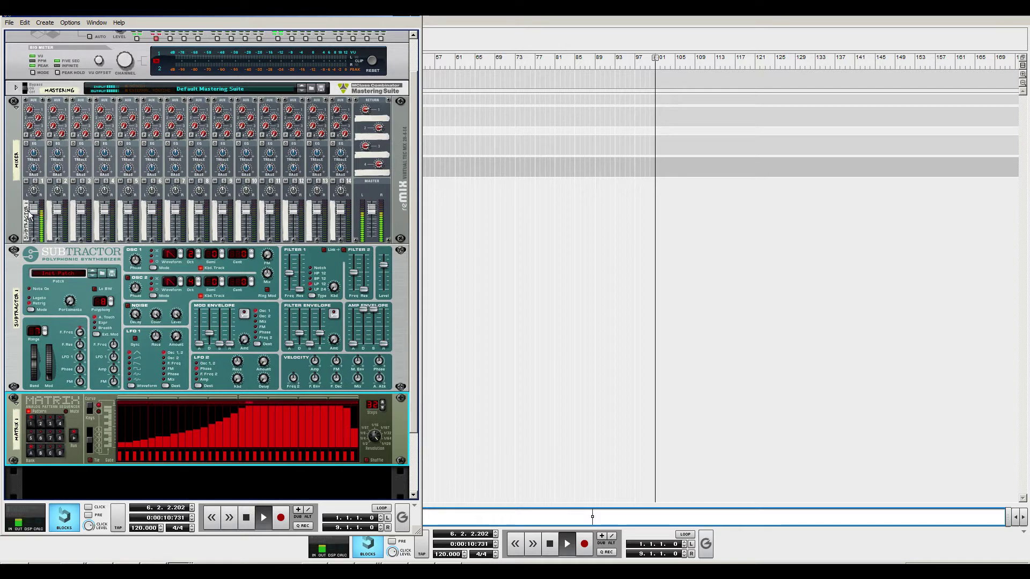
Lower mixer channel 1 level to 68 and turn on loop playback
drag(30, 214, 35, 248)
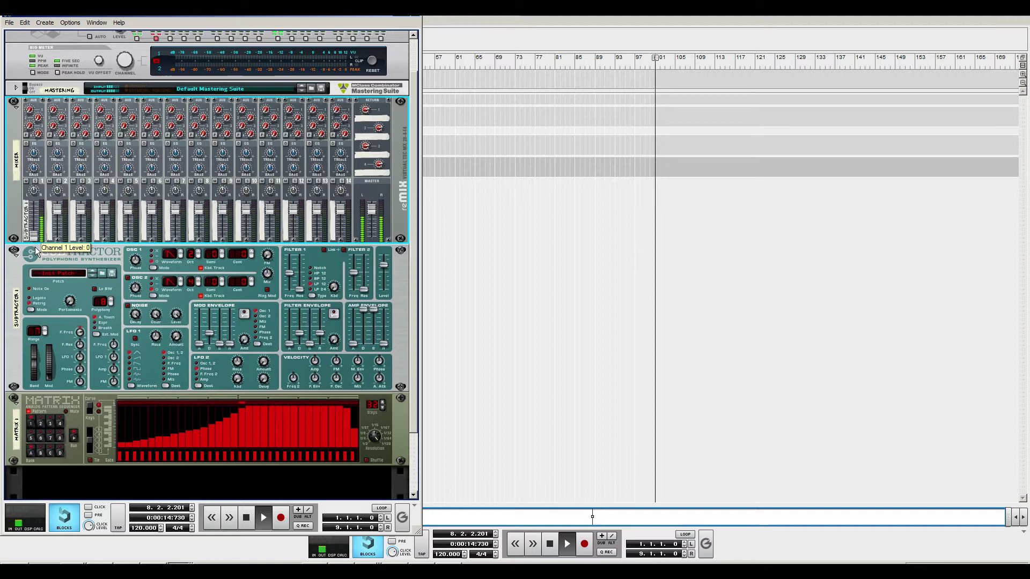
key(Tab)
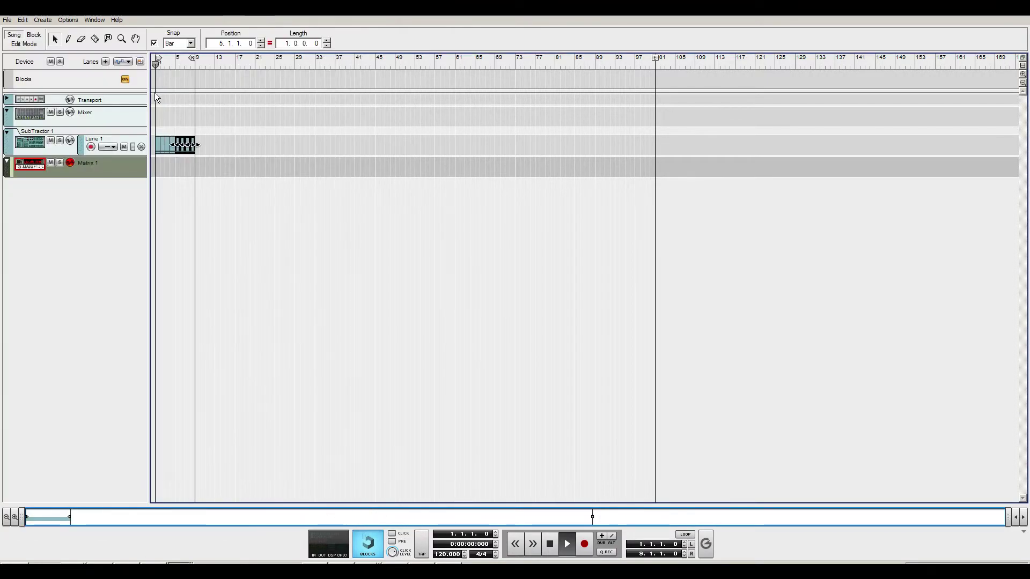
click(685, 534)
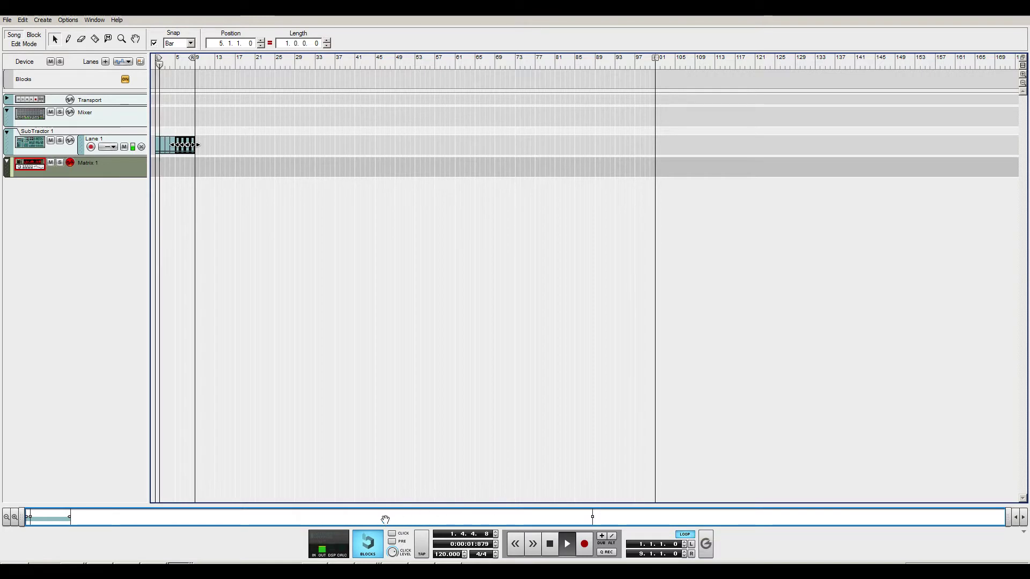
key(alt+Tab)
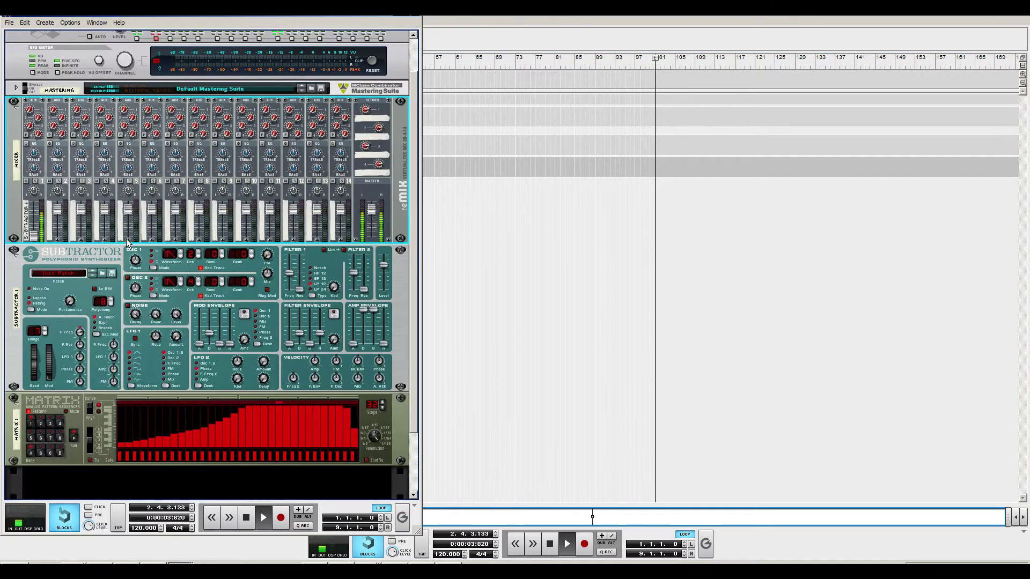
key(Tab)
Play the looping song with Matrix selected, flipping the rack to hear the curve pump channel 1's level
key(space)
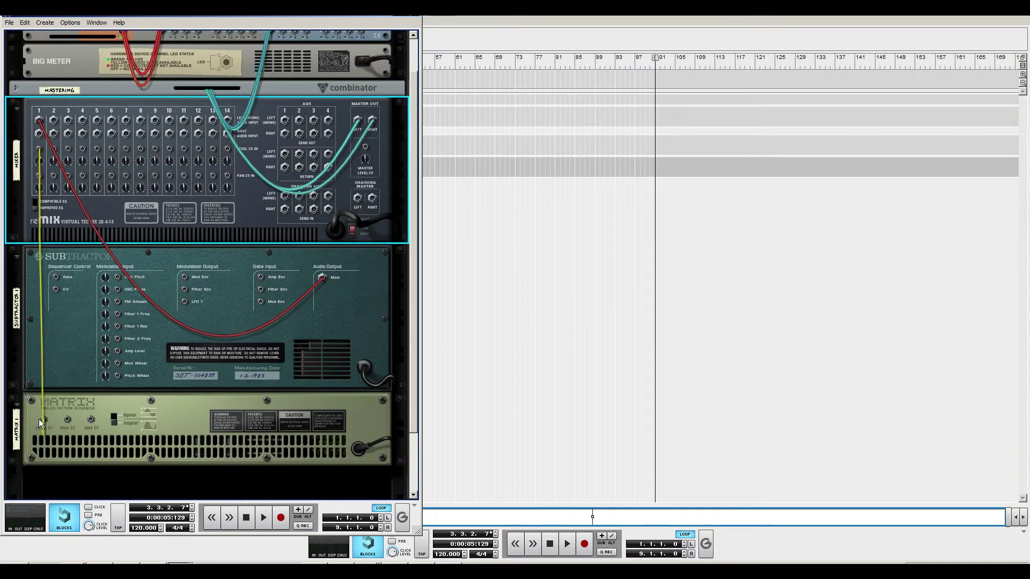
click(45, 417)
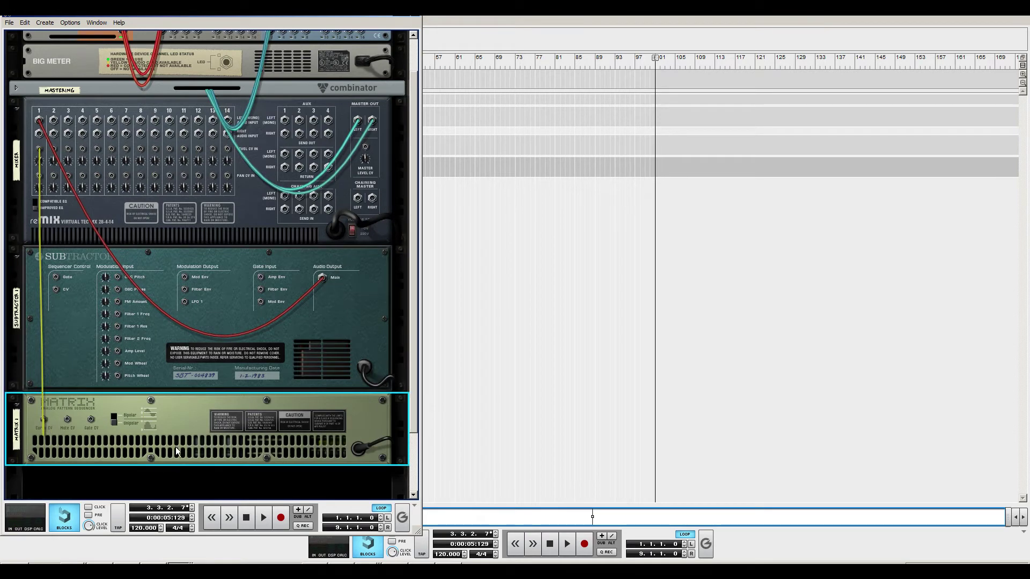
key(Tab)
key(Tab)
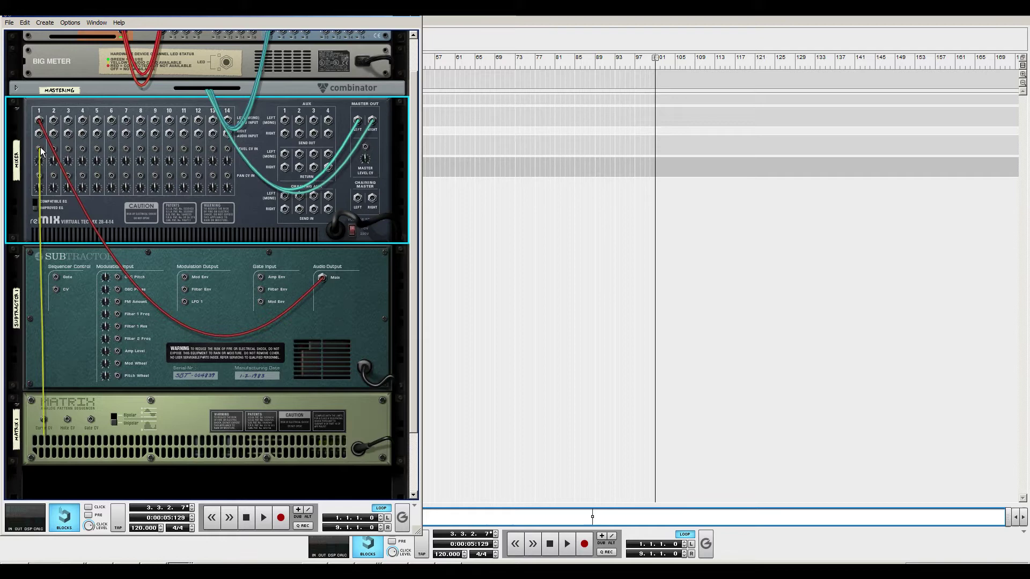
key(Tab)
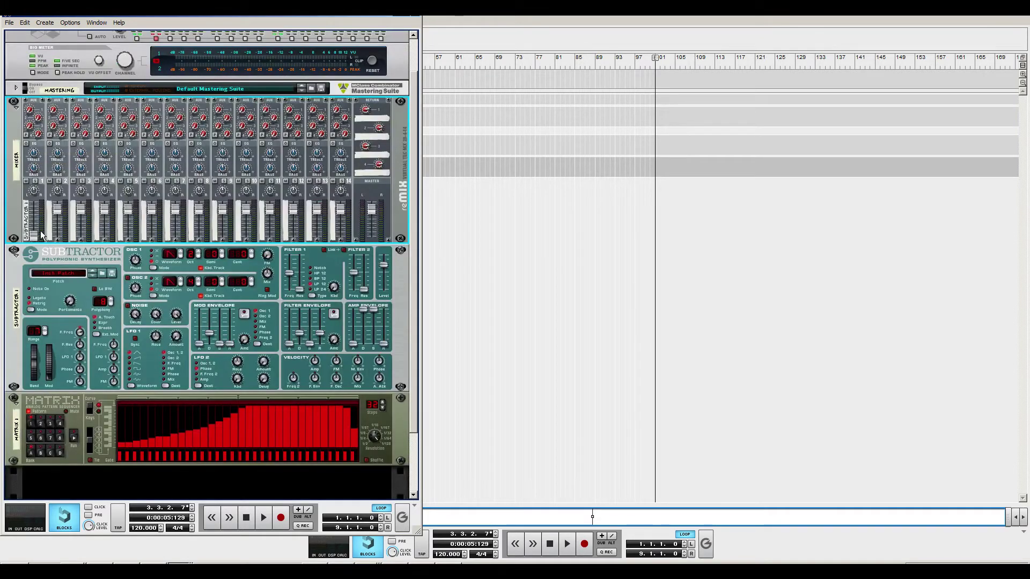
click(440, 108)
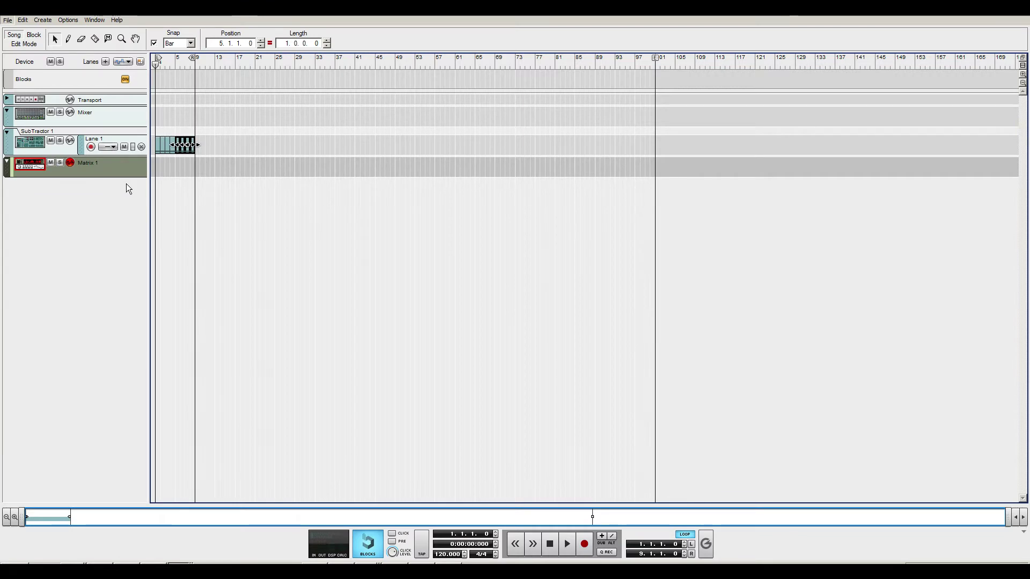
key(alt+Tab)
key(alt+Tab)
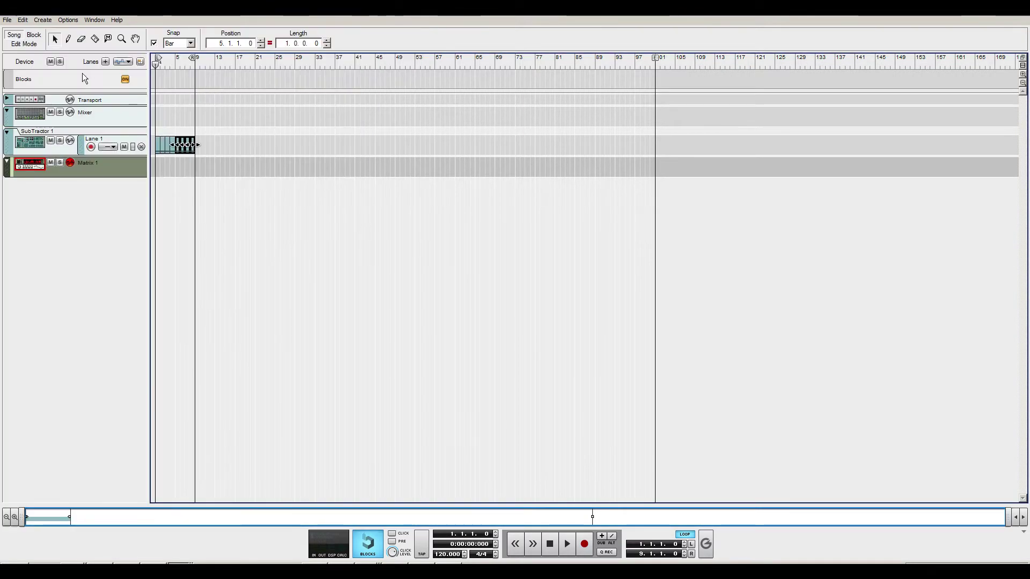
key(space)
key(alt+Tab)
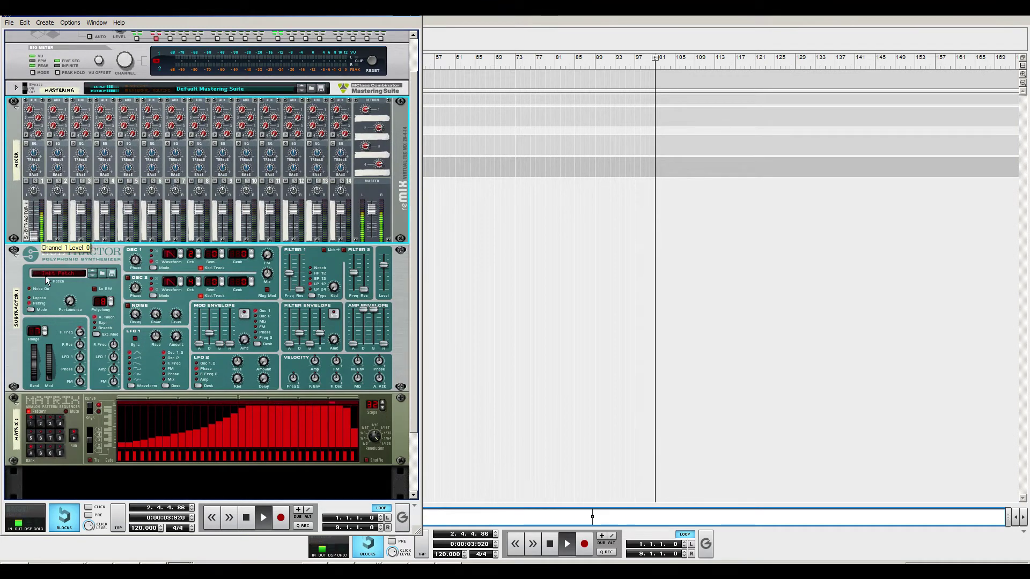
key(alt+Tab)
key(alt+Tab)
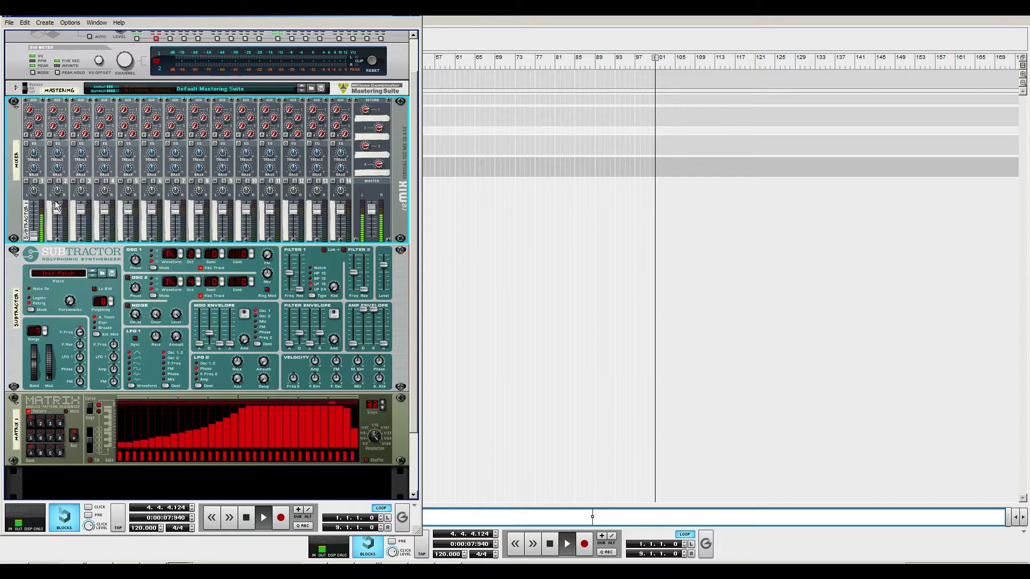
key(Tab)
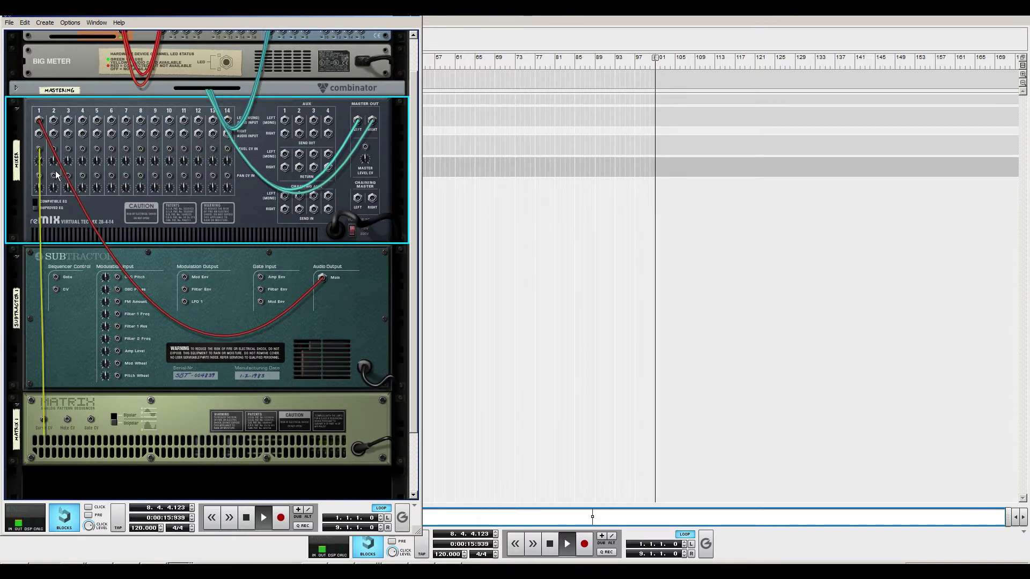
Nudge the SubTractor's mixer channel level slightly down and check its master level
key(Tab)
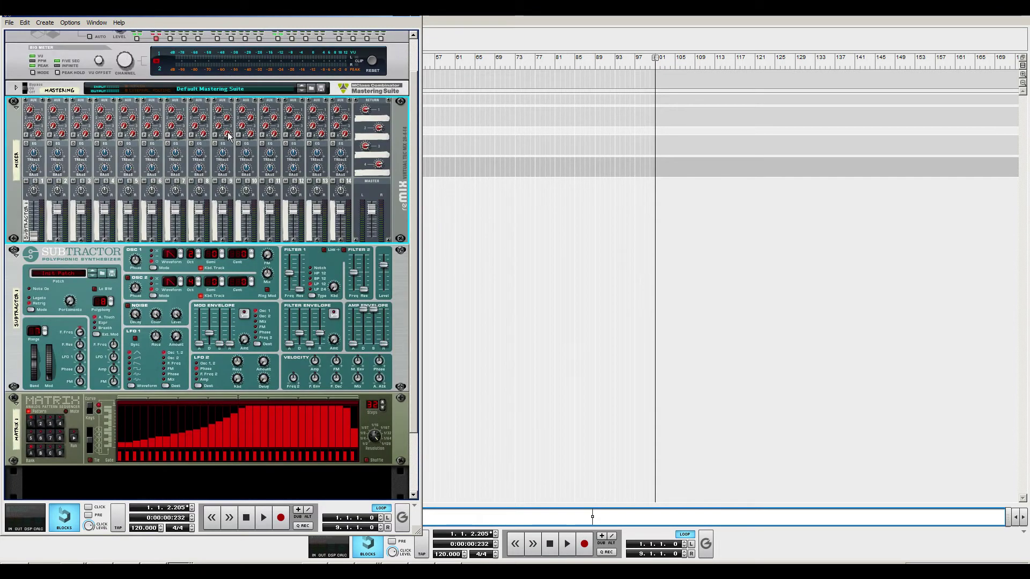
scroll(259, 165, down, 3)
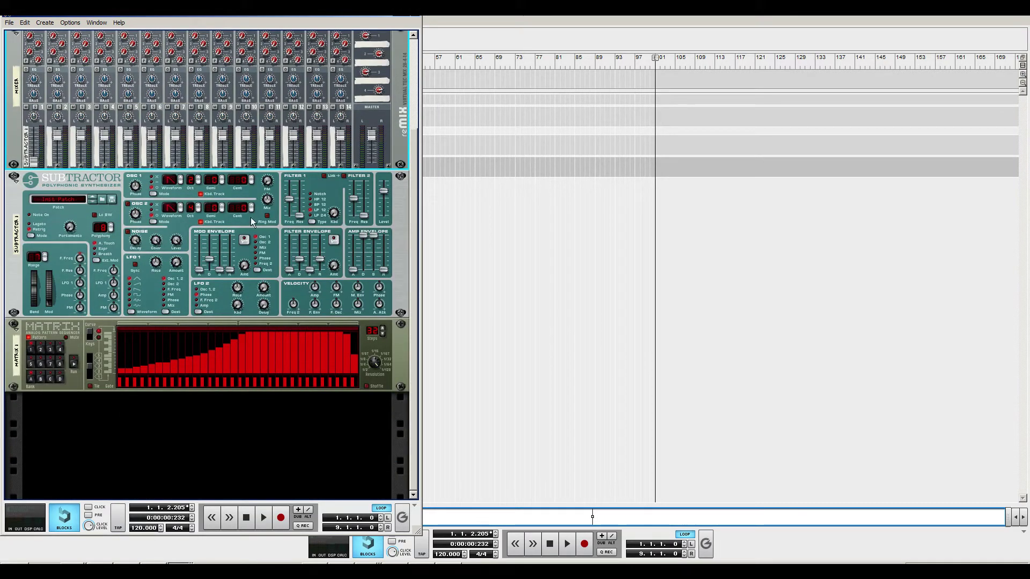
mouse_move(34, 156)
mouse_down()
mouse_move(40, 131)
mouse_move(49, 164)
mouse_up()
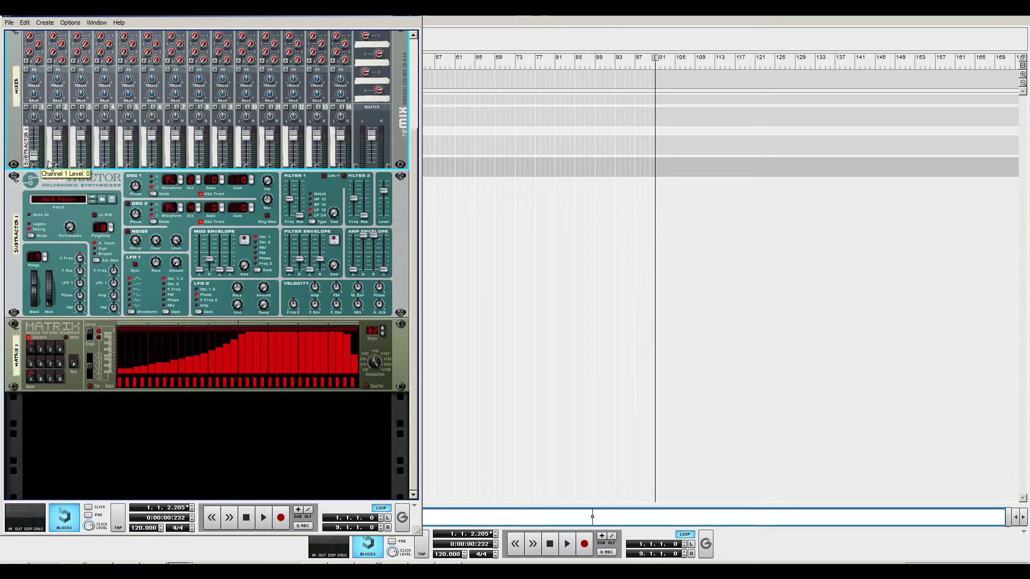
click(385, 196)
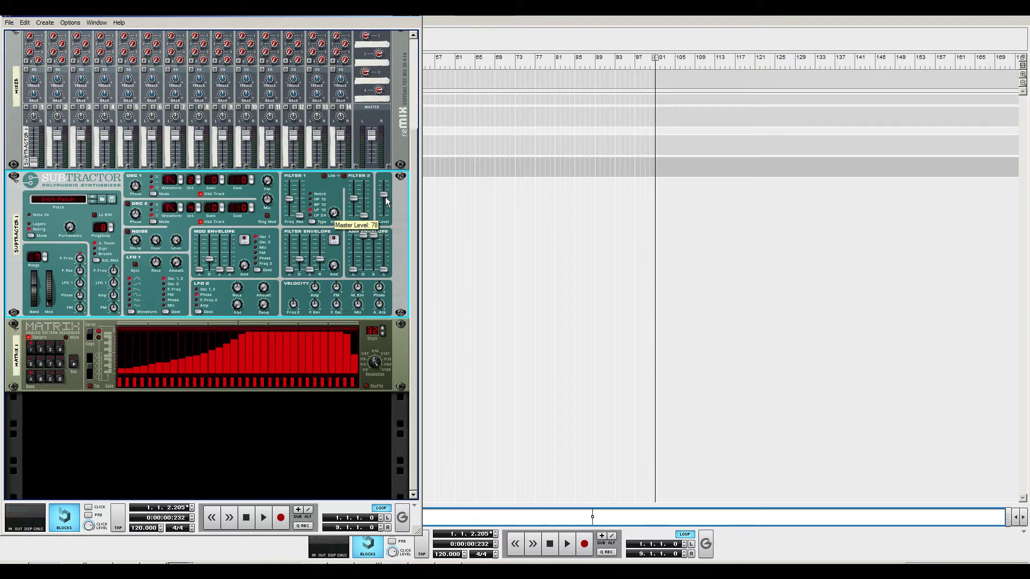
Select the Matrix sequencer, delete it, and confirm the deletion
click(177, 430)
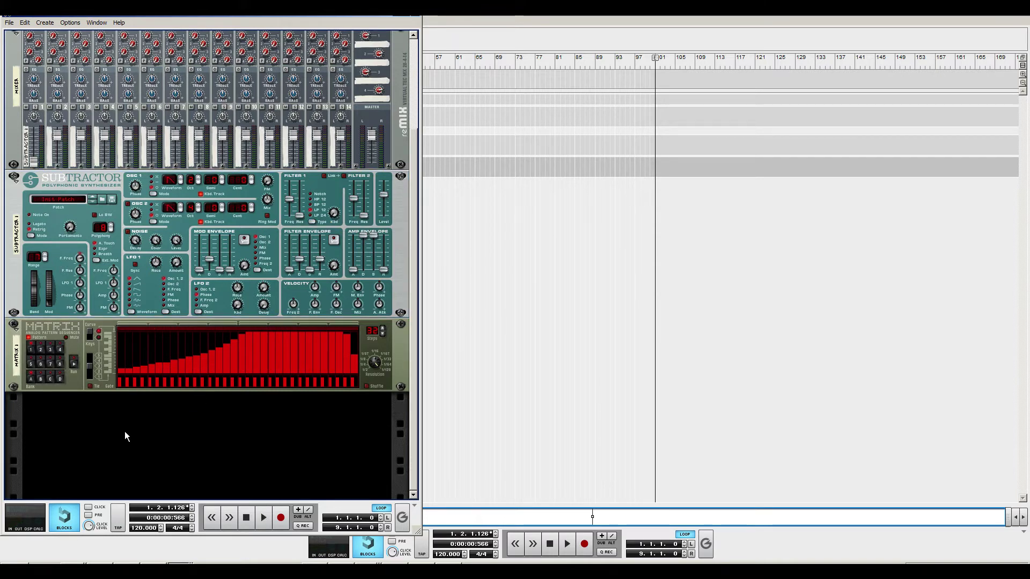
click(55, 327)
key(Delete)
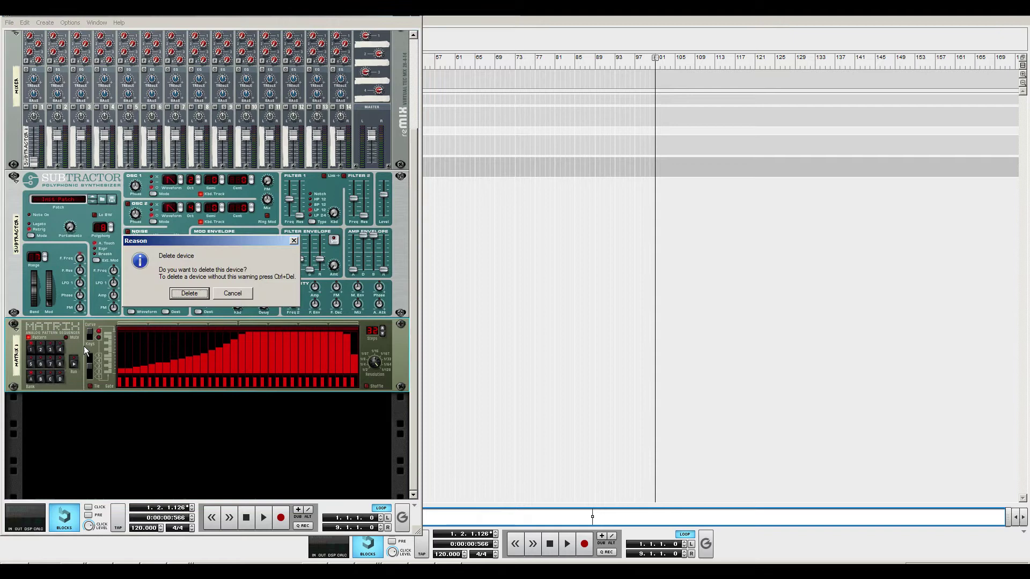
click(174, 293)
click(45, 208)
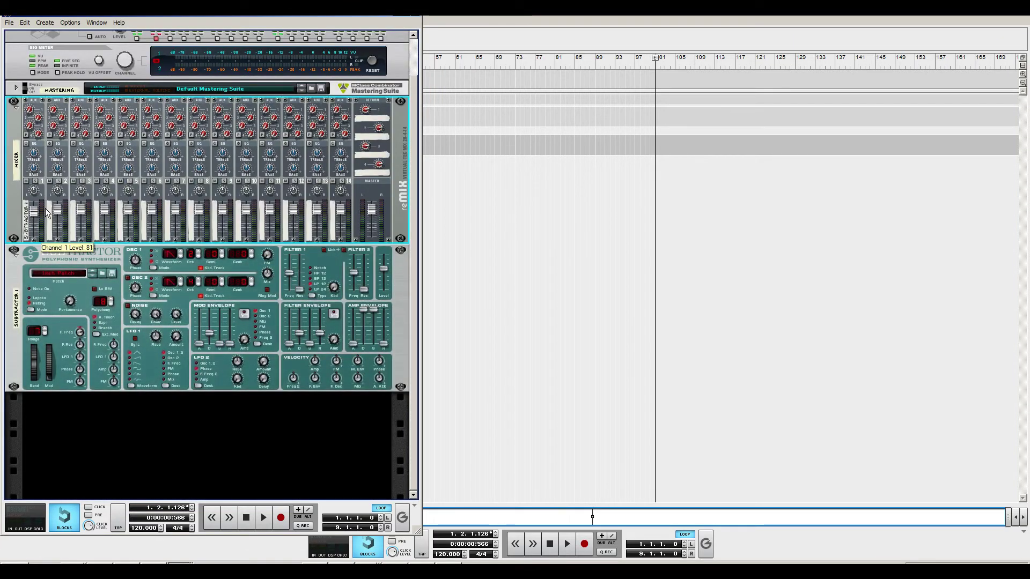
Stop playback and add an MClass Compressor (M Comp 1) beneath SubTractor 1 in the rack
key(alt+Tab)
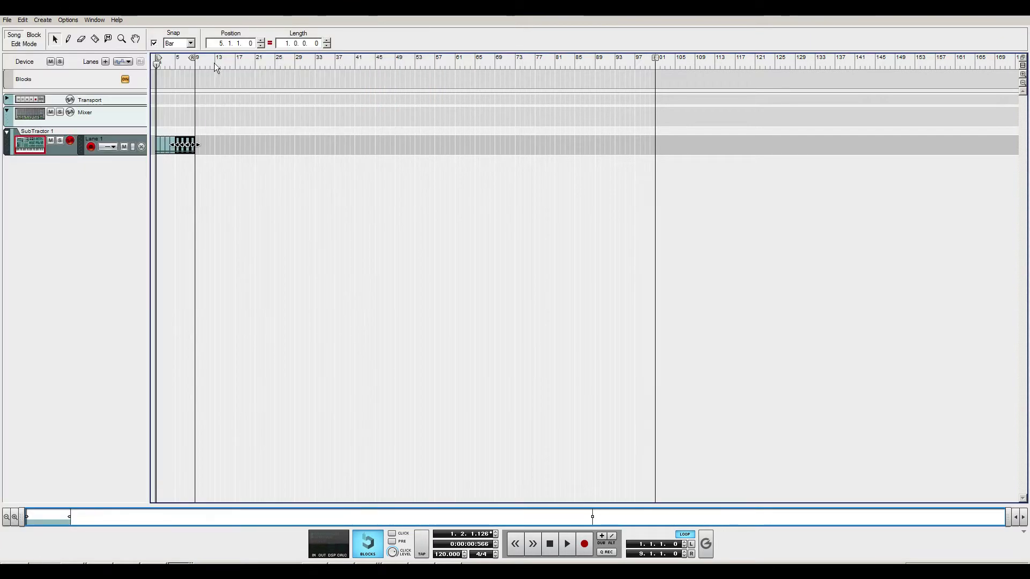
key(alt+Tab)
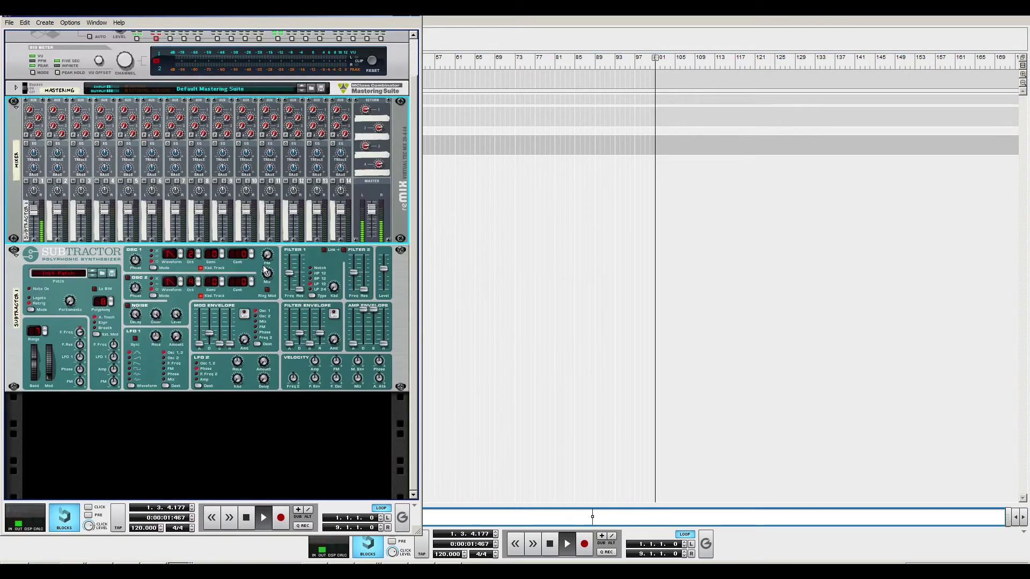
key(space)
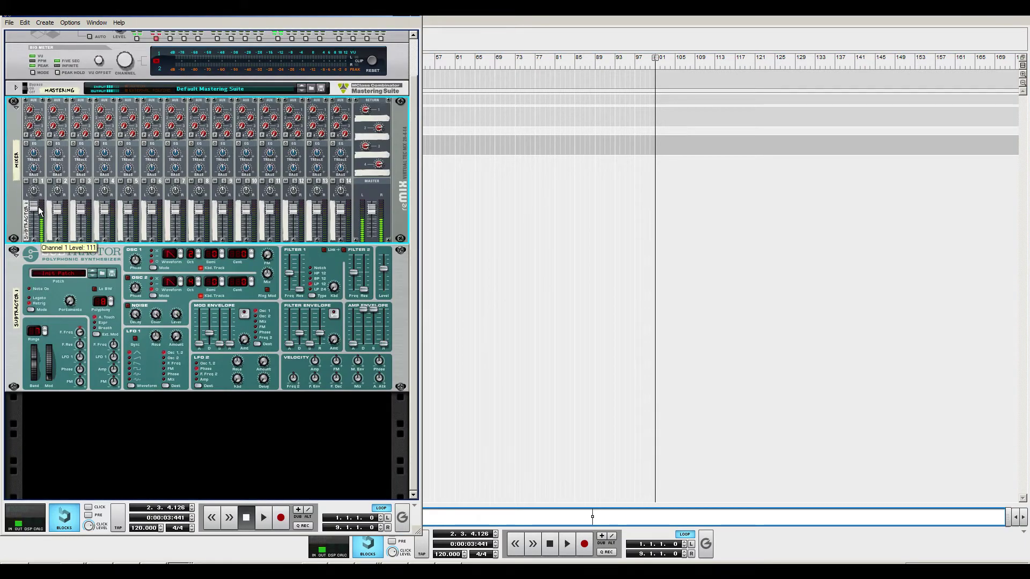
click(172, 429)
right_click(172, 429)
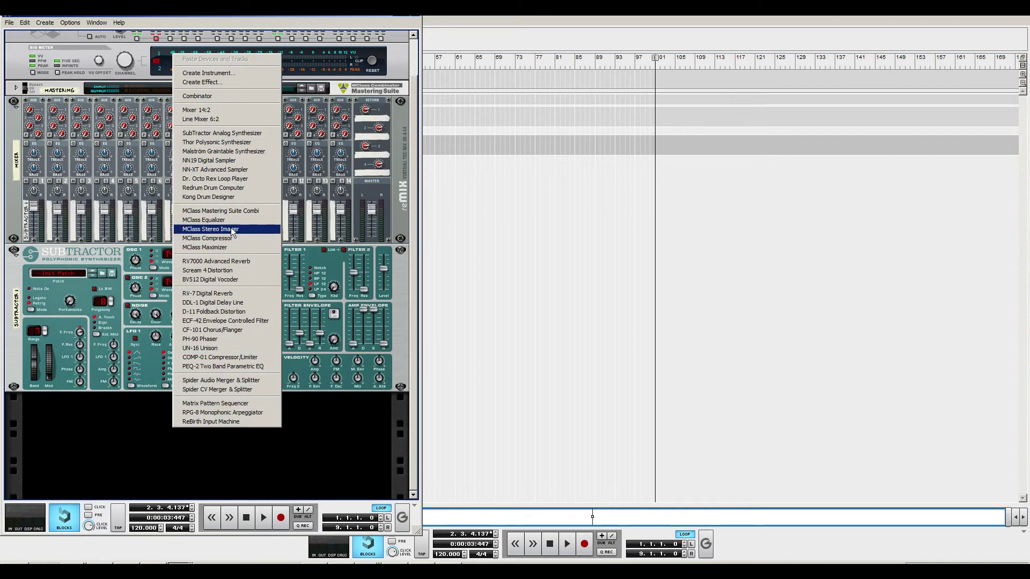
click(244, 238)
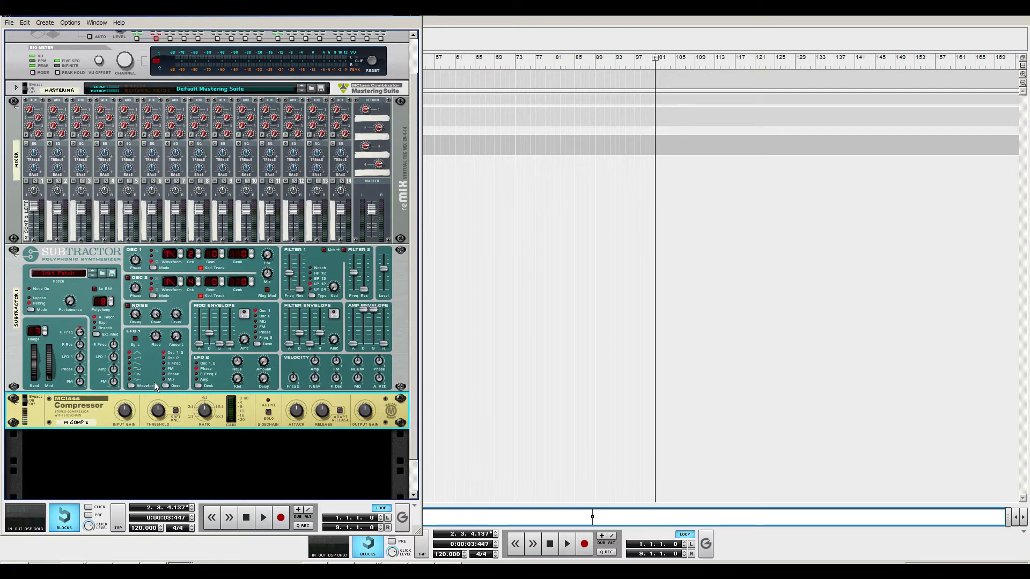
key(Tab)
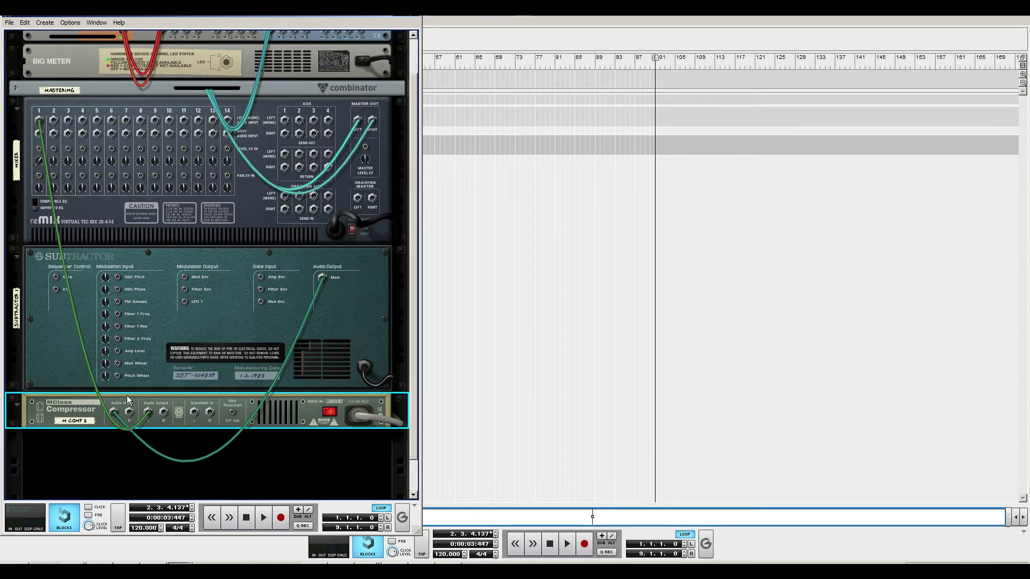
click(324, 278)
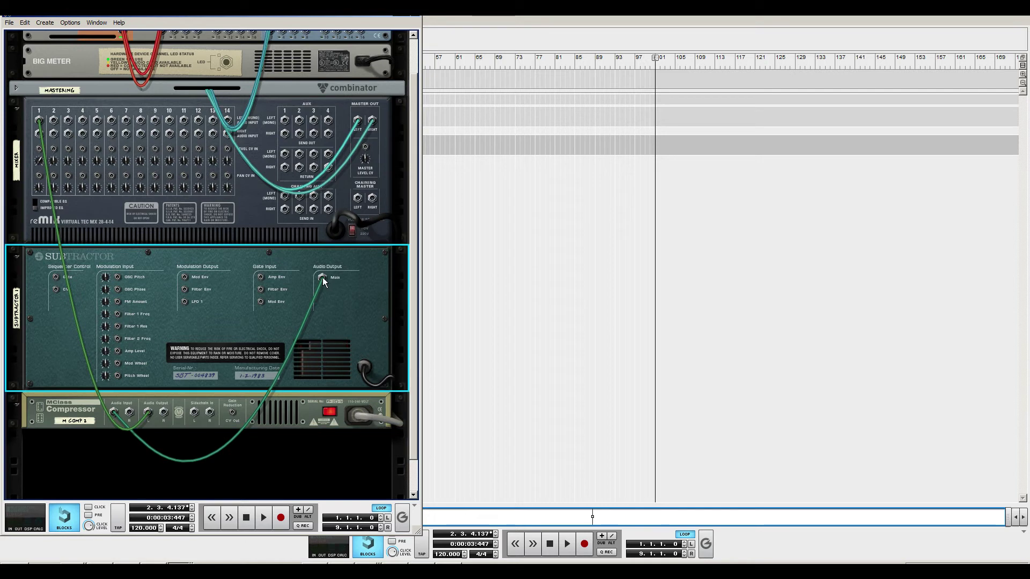
click(115, 420)
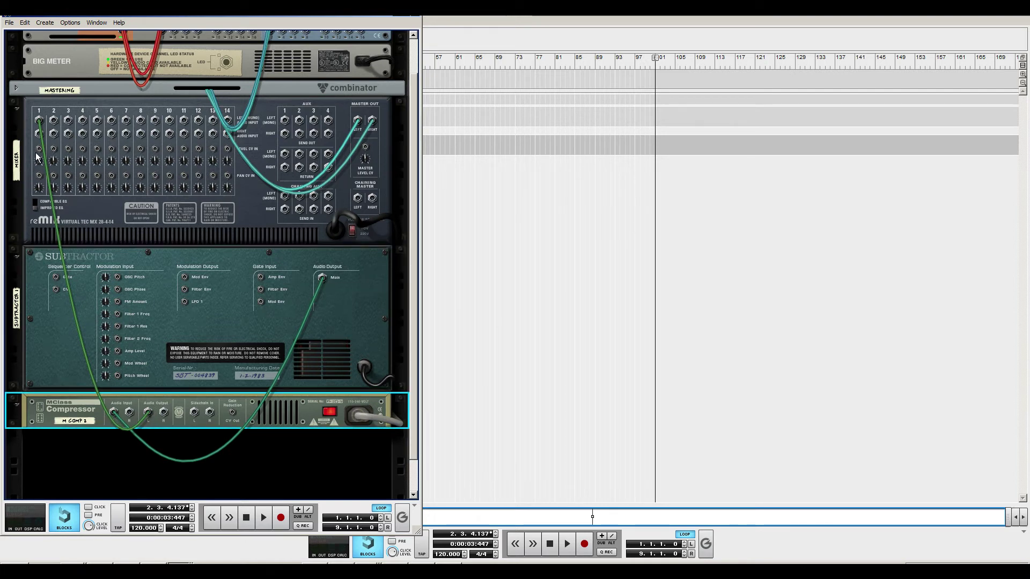
click(44, 125)
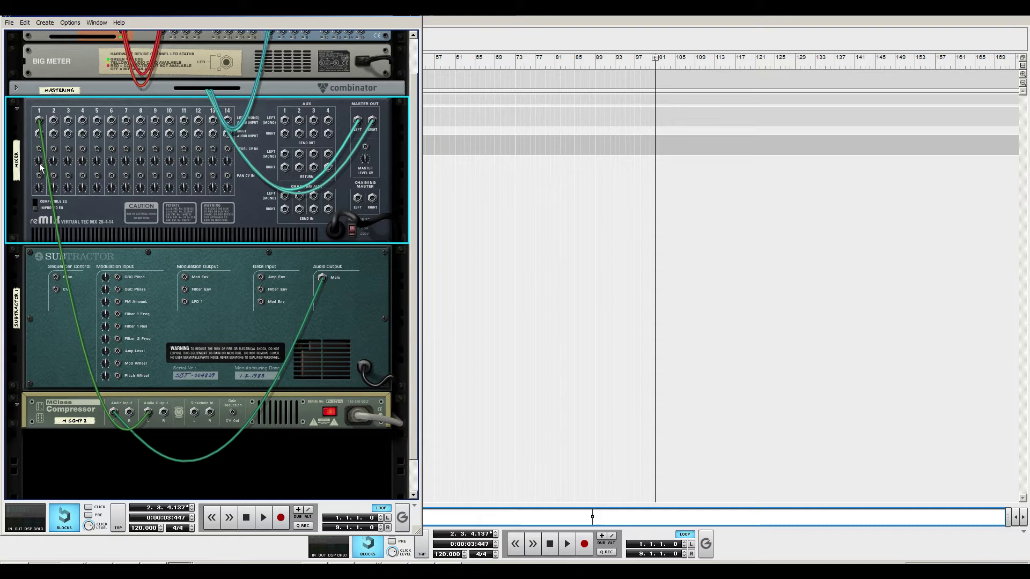
key(Tab)
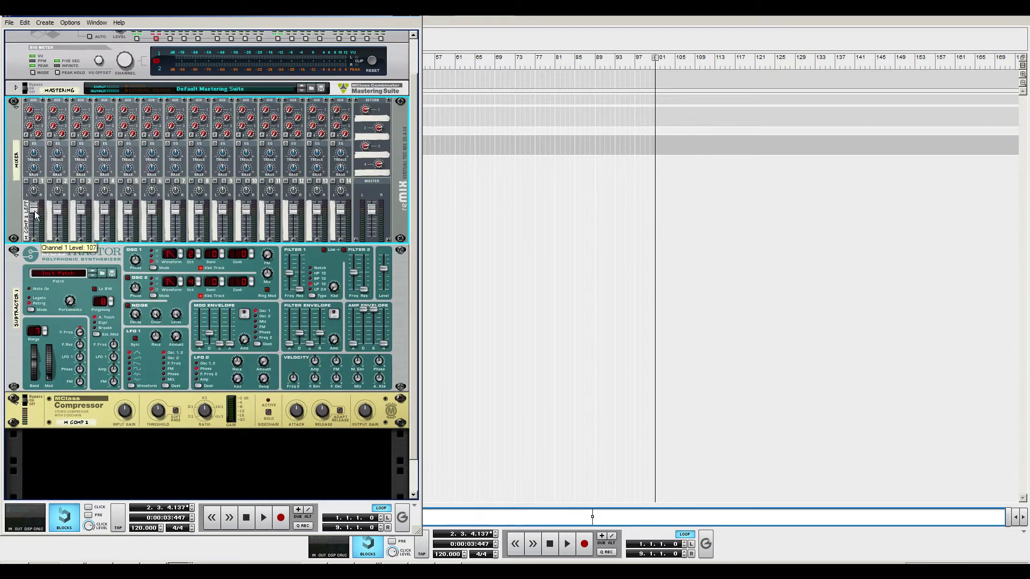
Add a Kong Drum Designer to the rack below the MClass Compressor
scroll(38, 214, down, 1)
right_click(193, 423)
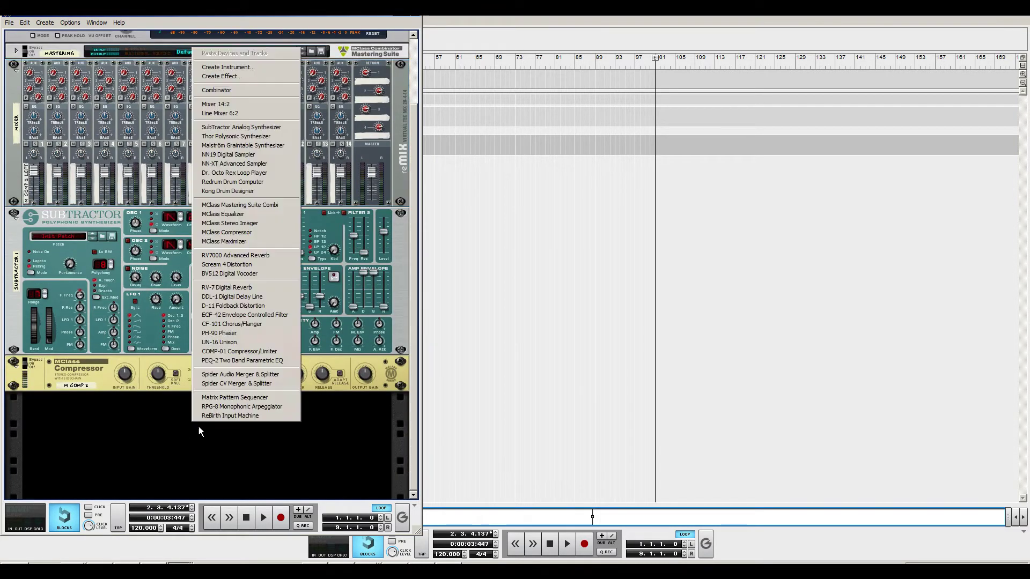
click(256, 192)
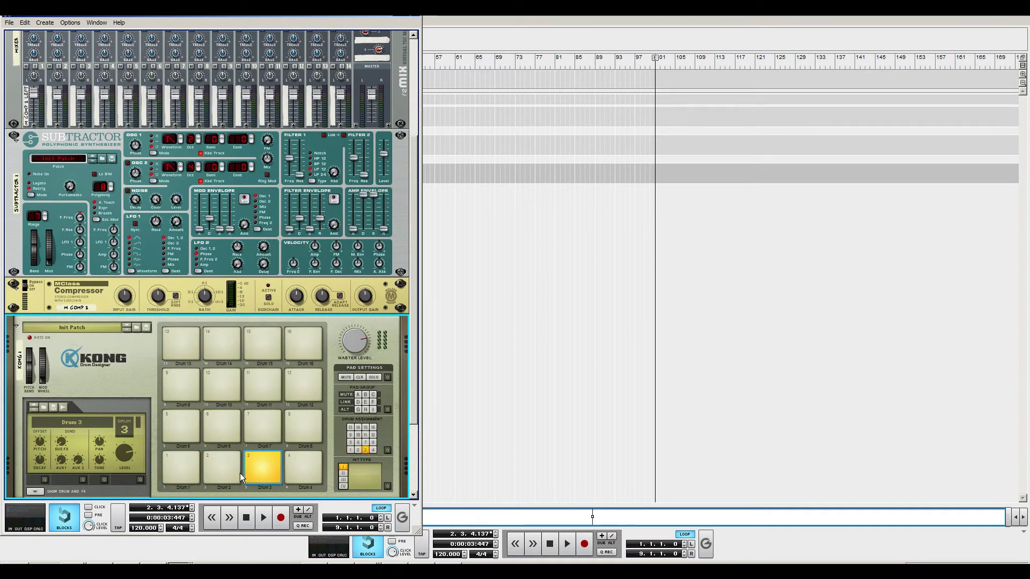
On the rear panel, cable Kong's Main Audio Out L into the Compressor's Sidechain In L
scroll(196, 329, down, 4)
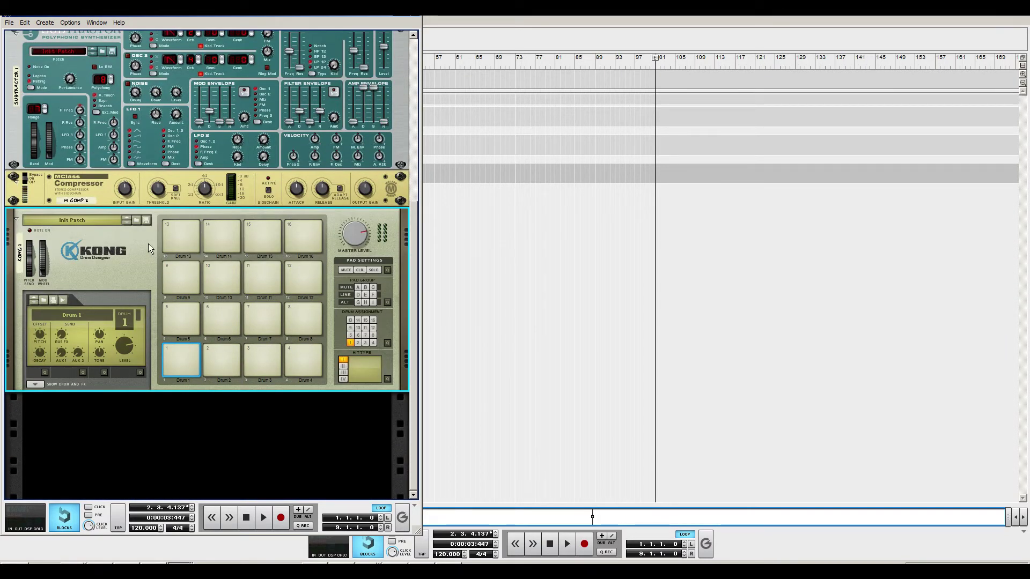
key(Tab)
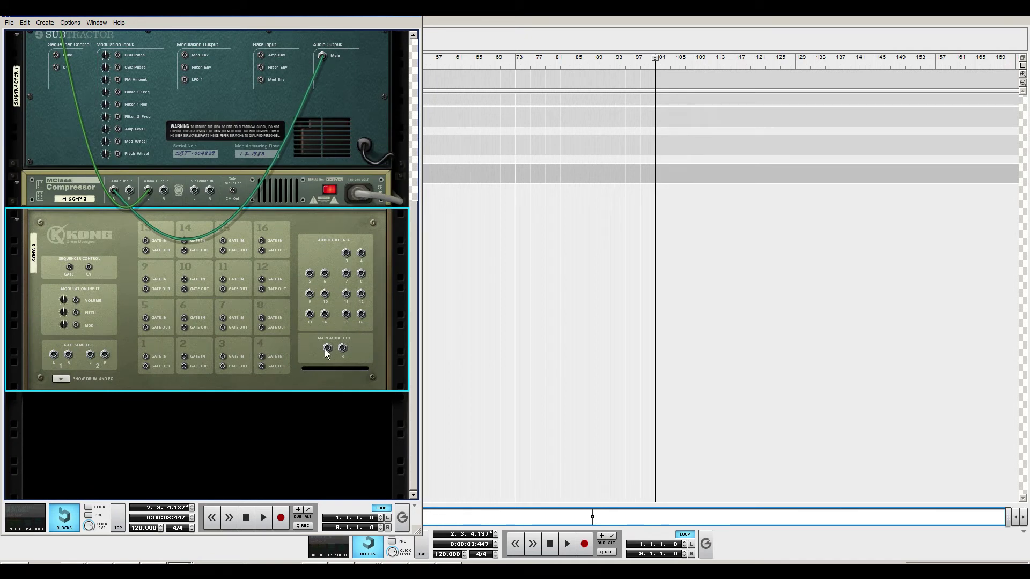
drag(326, 350, 195, 194)
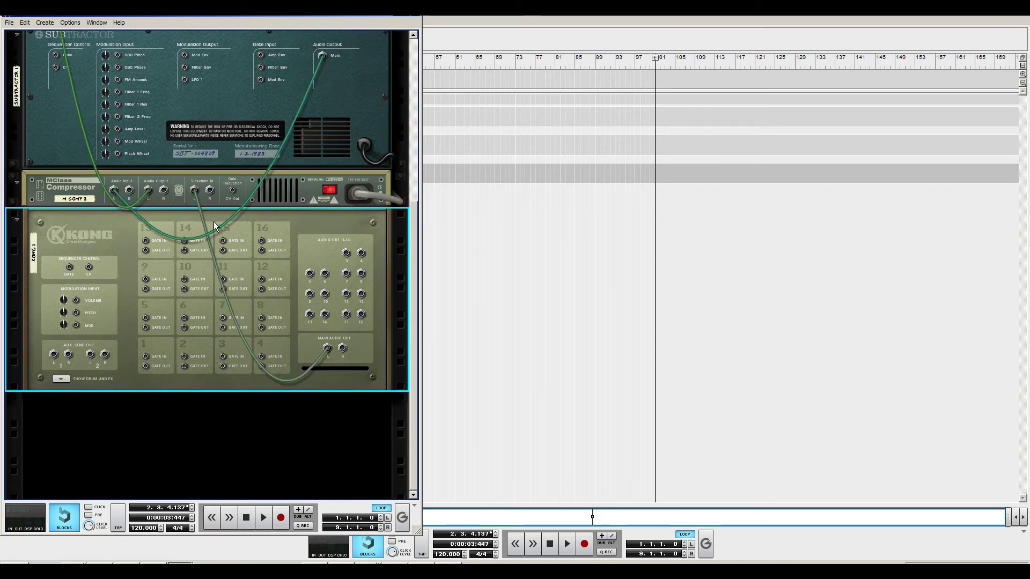
key(Tab)
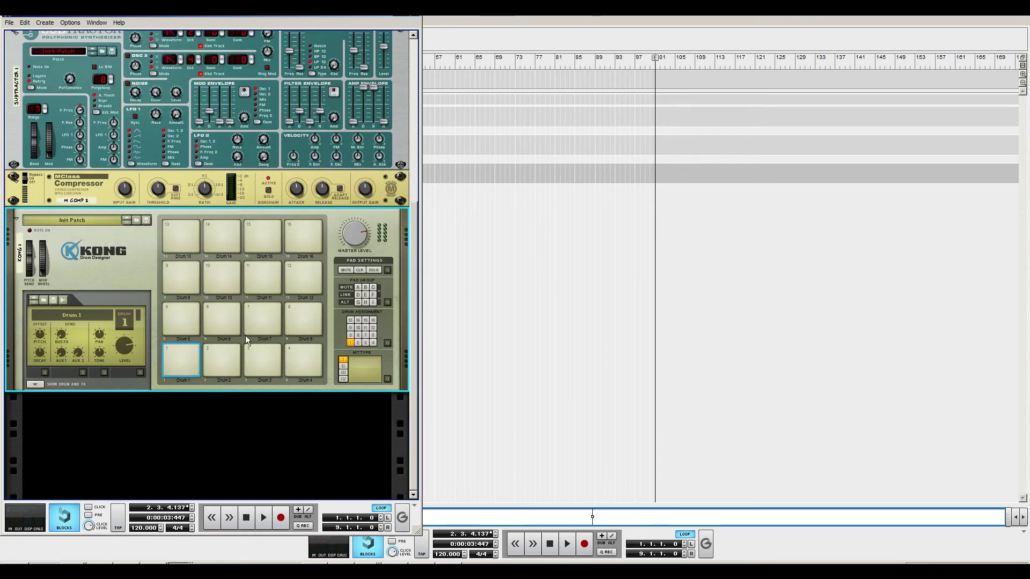
Open Kong's Drum 1 sample browser and navigate to Factory Sound Bank > Kong Sounds & Samples > 1. Bass Drums
right_click(74, 314)
click(184, 357)
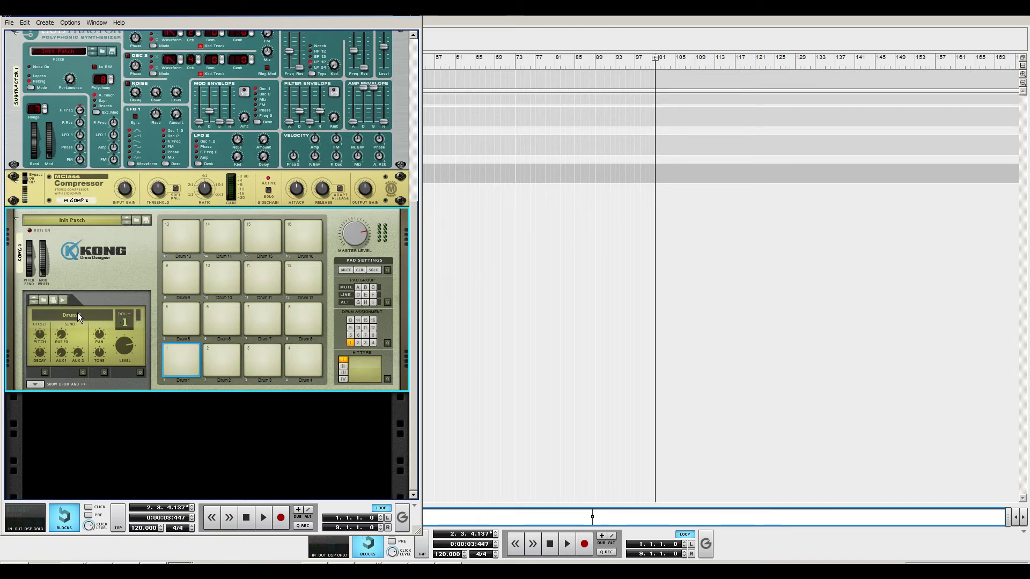
click(119, 321)
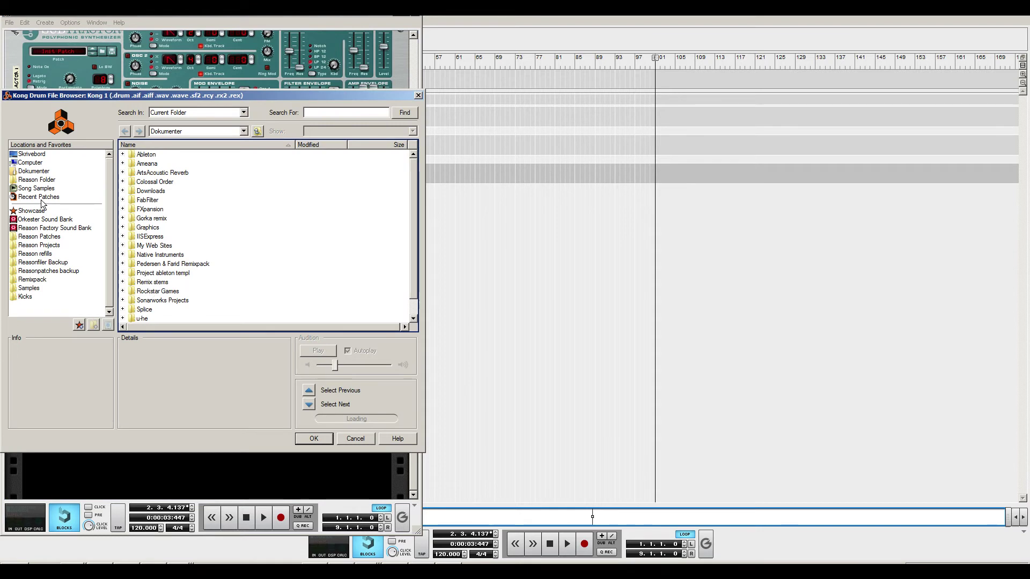
click(32, 228)
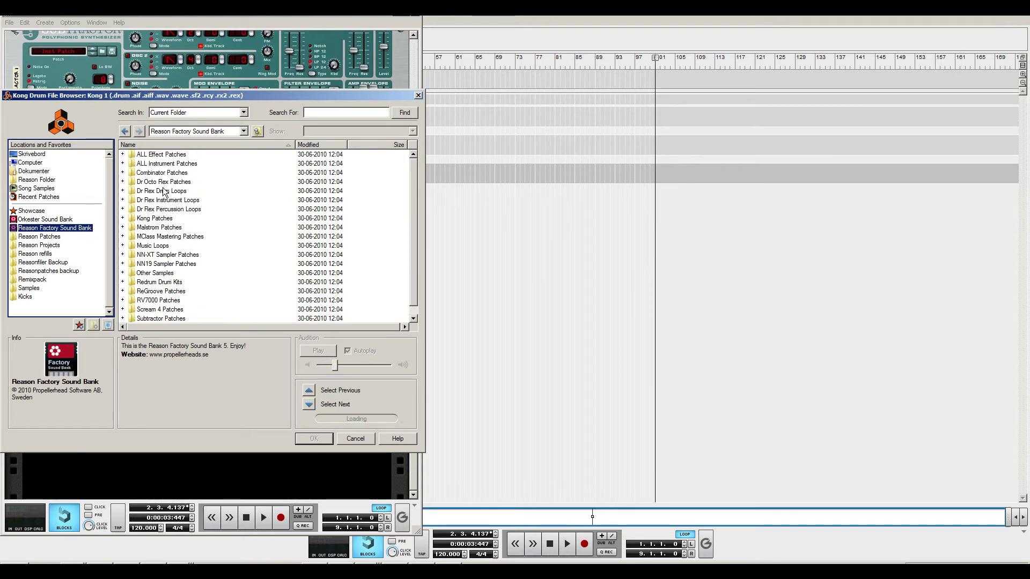
double_click(162, 222)
double_click(159, 174)
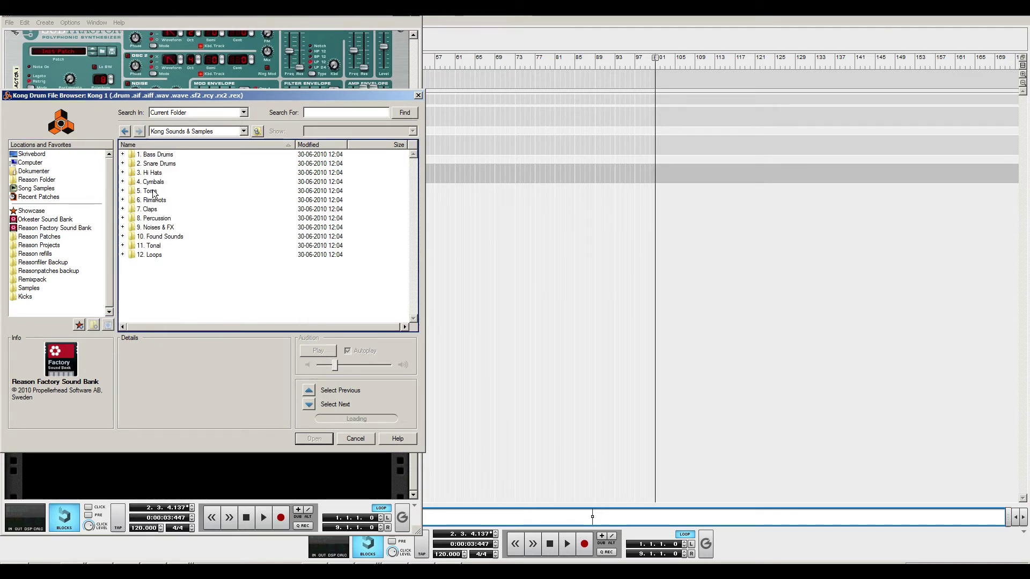
click(157, 154)
double_click(158, 155)
Audition several kick samples and load Bd_Analogue_SHA.wav onto Kong's first pad
click(177, 172)
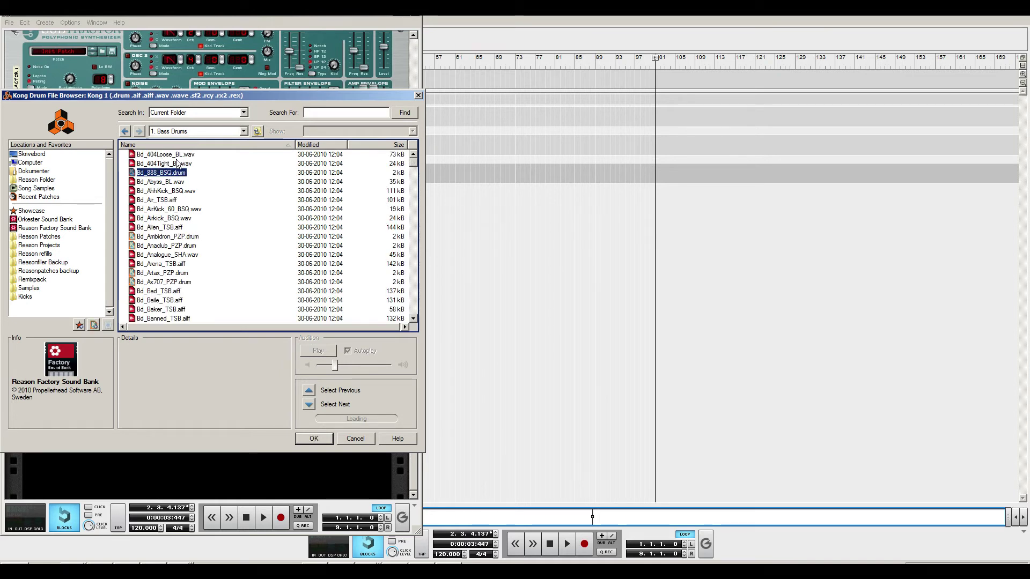
click(173, 164)
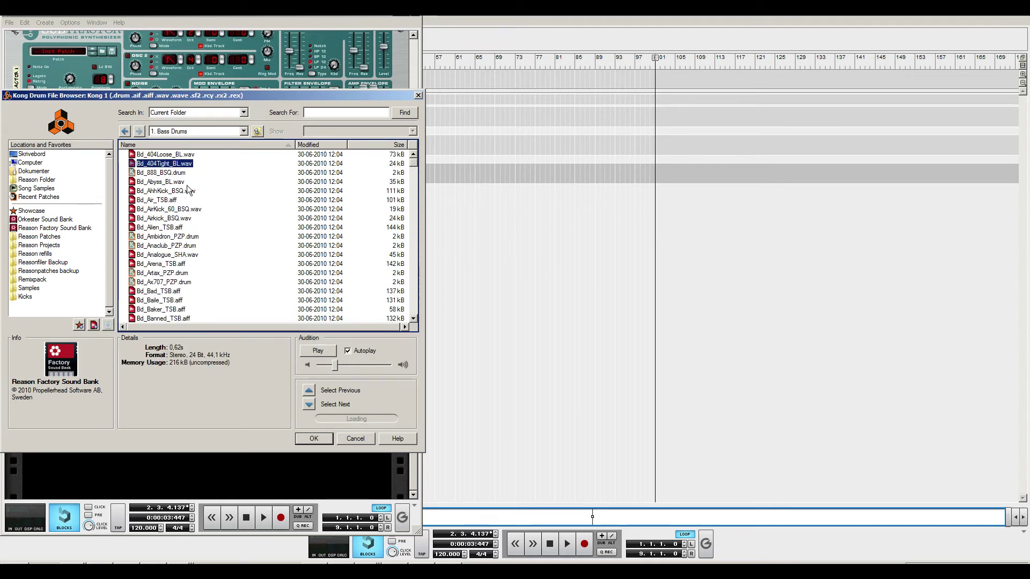
click(160, 200)
click(168, 191)
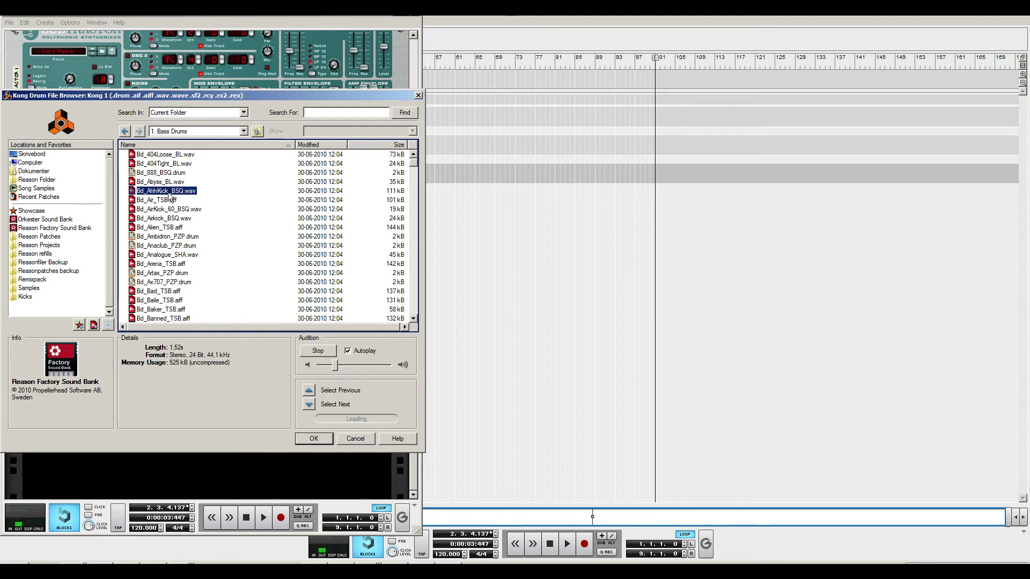
click(168, 183)
click(171, 200)
click(173, 218)
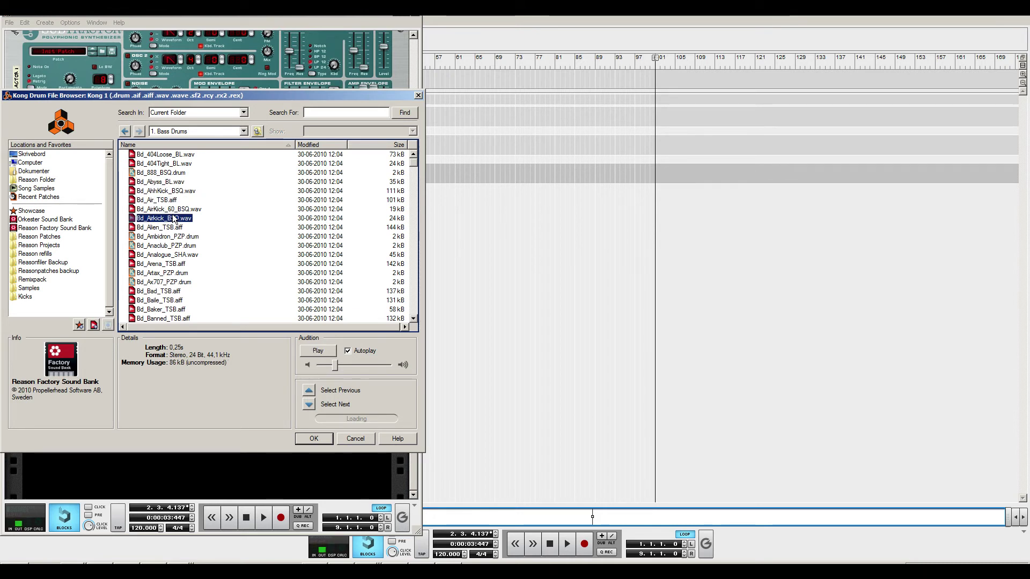
click(180, 228)
click(172, 237)
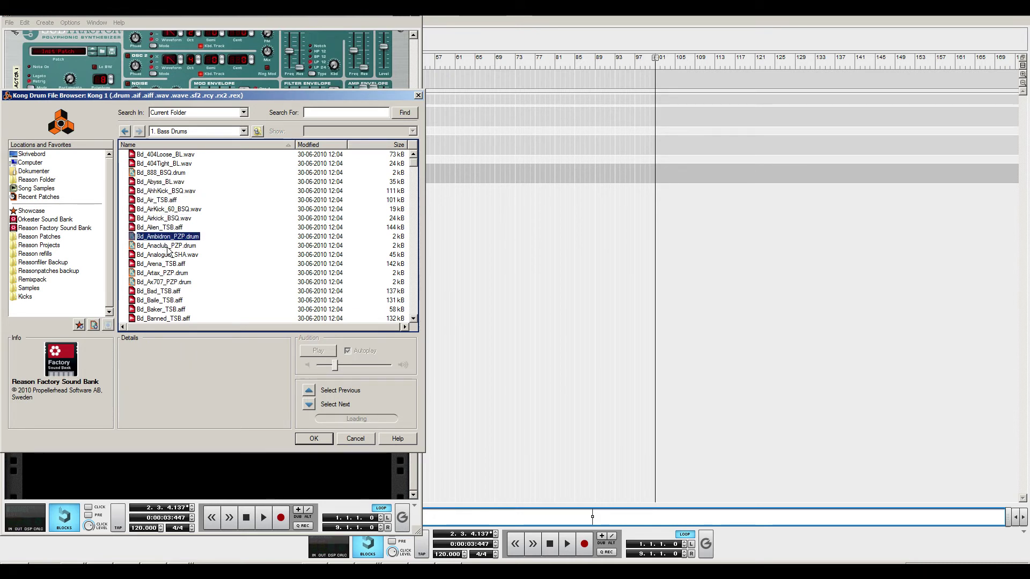
click(168, 255)
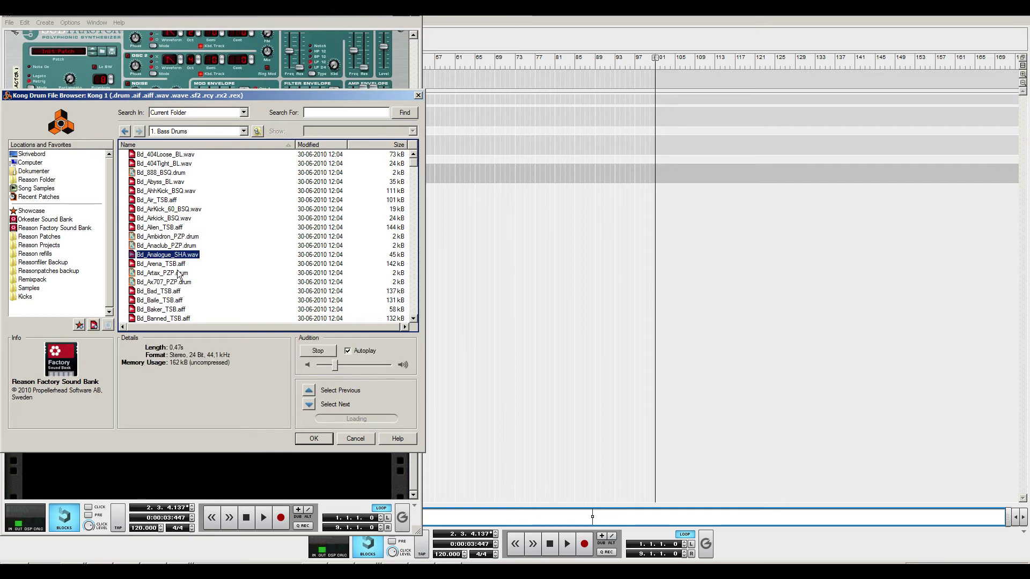
click(314, 438)
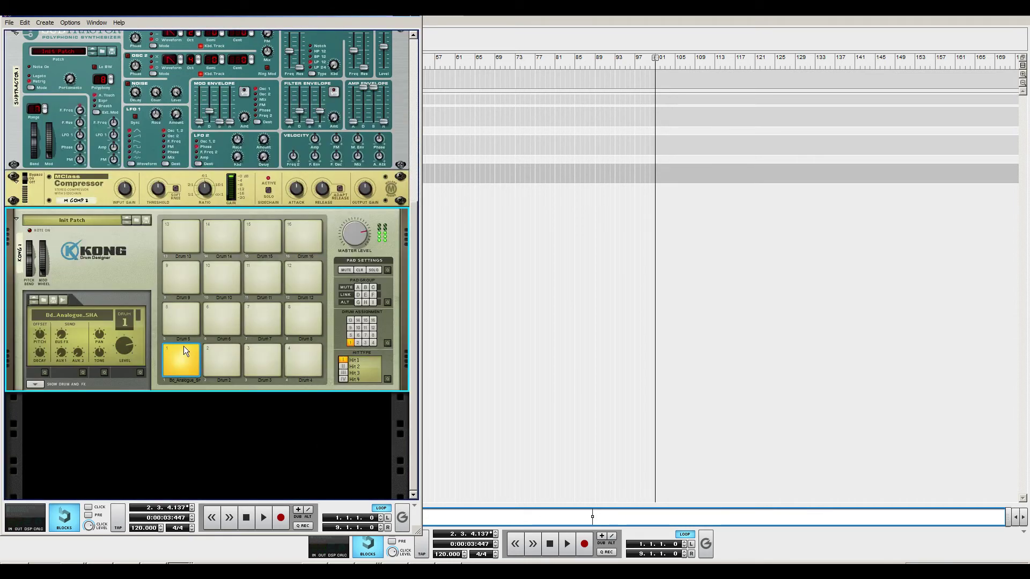
Solo the M Comp sidechain input, trigger Kong pad 1 to hear the kick, then check the rear cabling
click(185, 355)
click(269, 191)
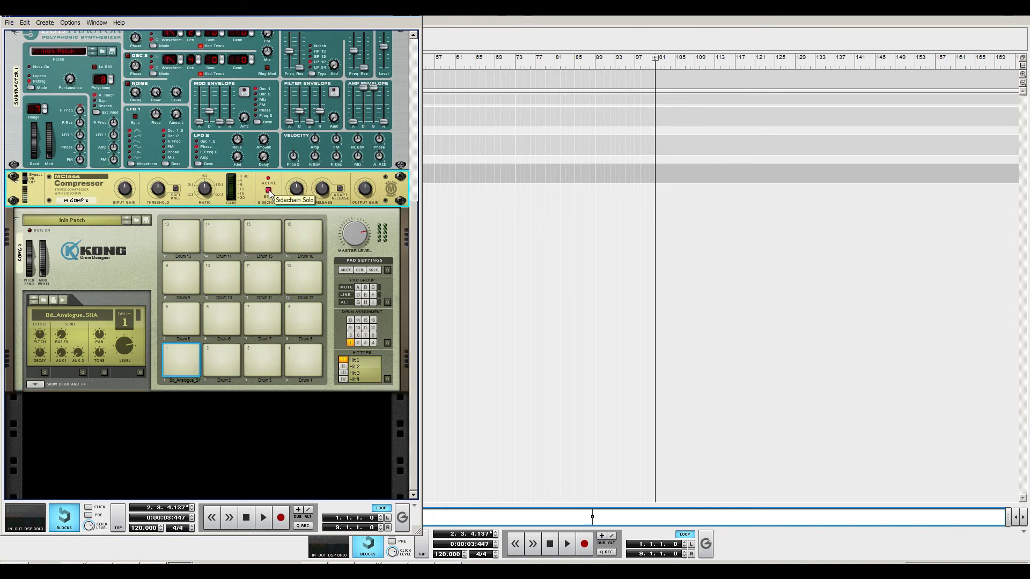
click(191, 356)
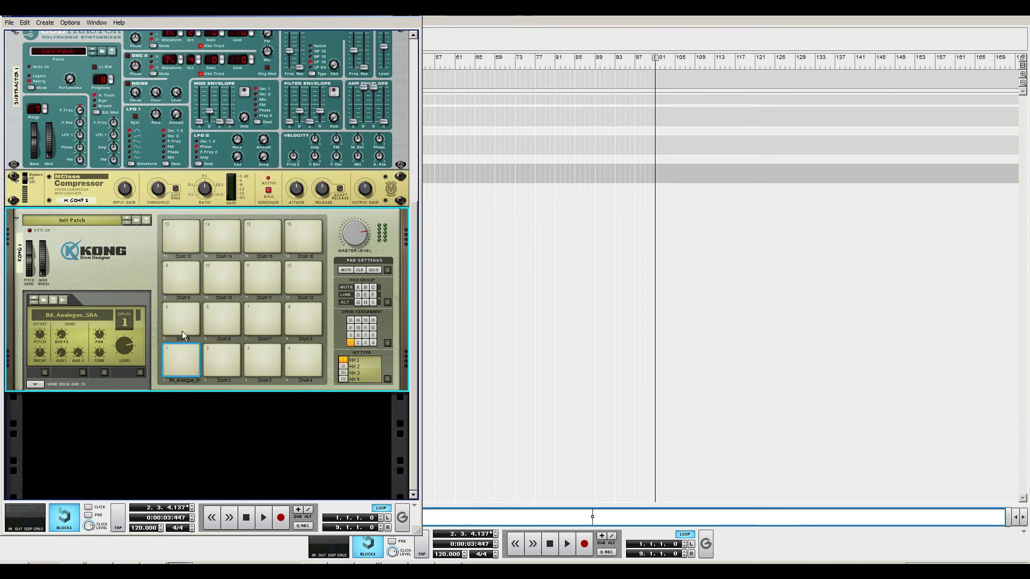
click(177, 350)
key(Tab)
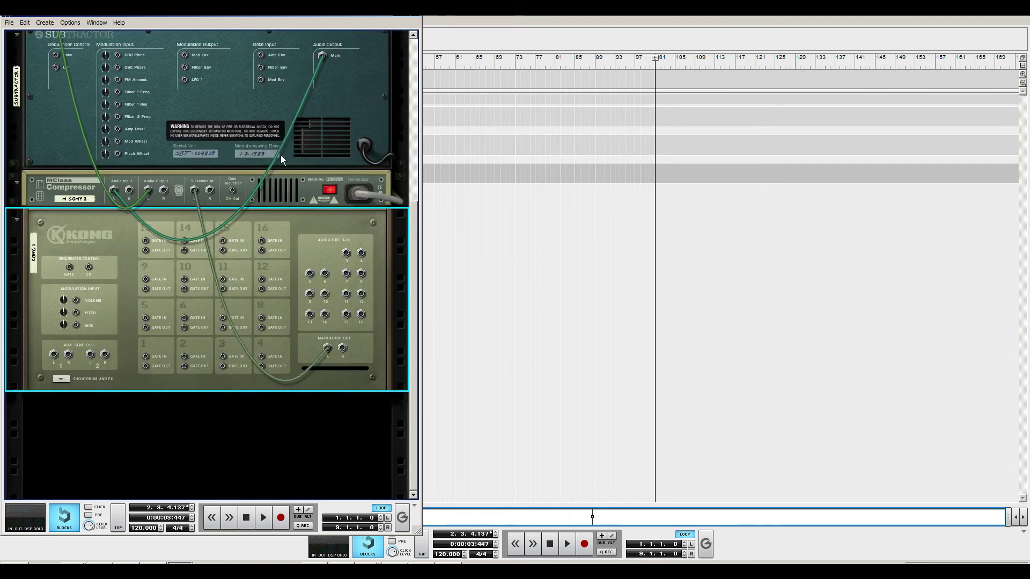
Draw a one-bar clip on the Kong track and place a kick note on beat 1 of bar 1
key(Tab)
click(461, 151)
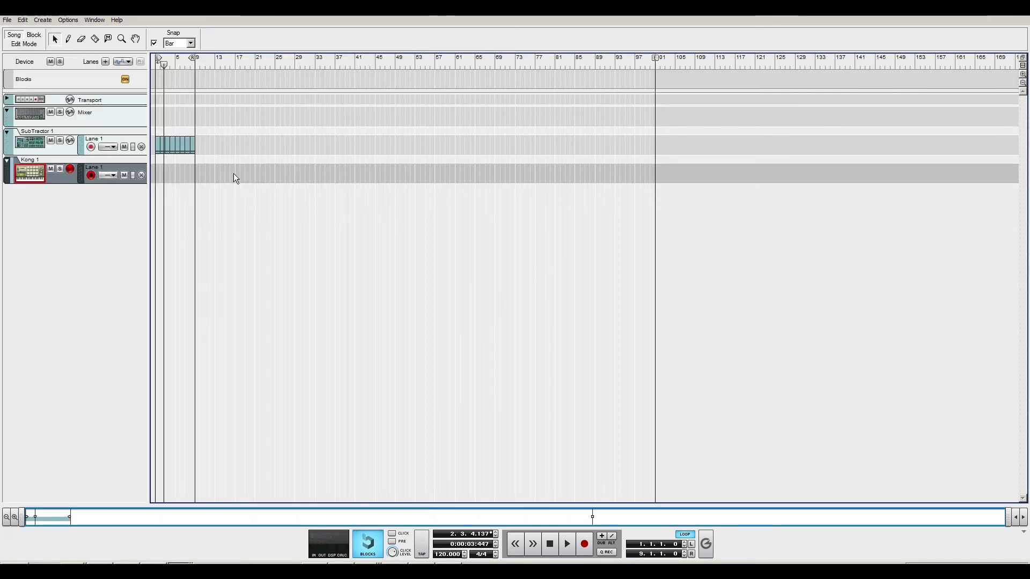
key(w)
click(159, 174)
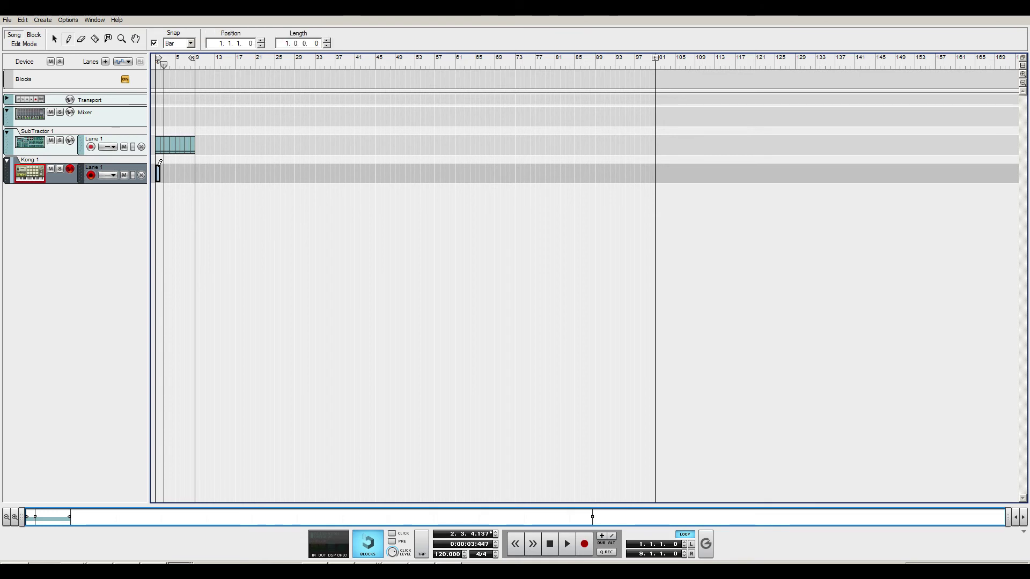
key(ctrl+e)
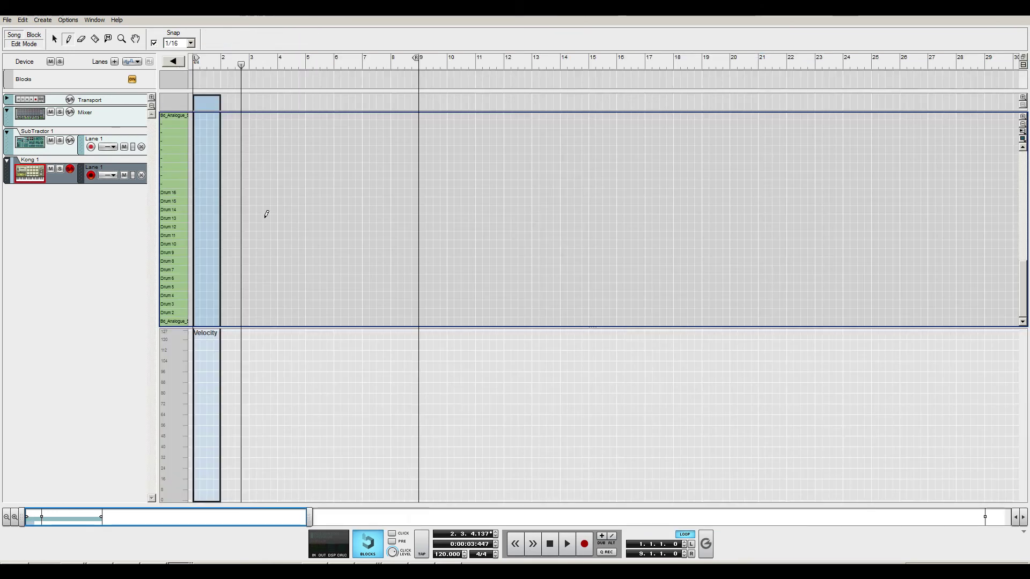
click(196, 321)
Play back the kick pattern, then copy it to bar 2 and duplicate to fill bars 5–8
key(ctrl+d)
key(ctrl+d)
key(ctrl+d)
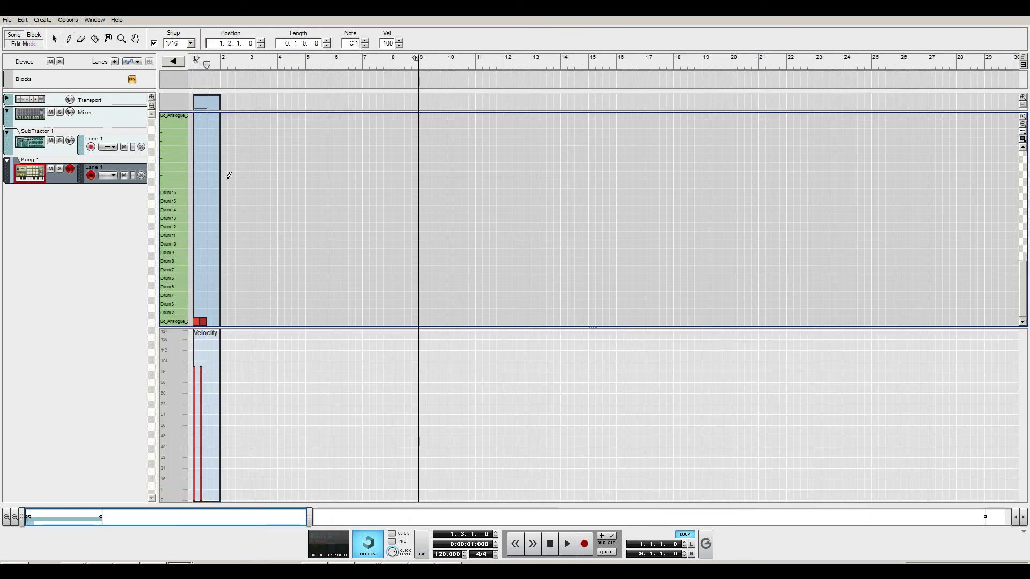
key(q)
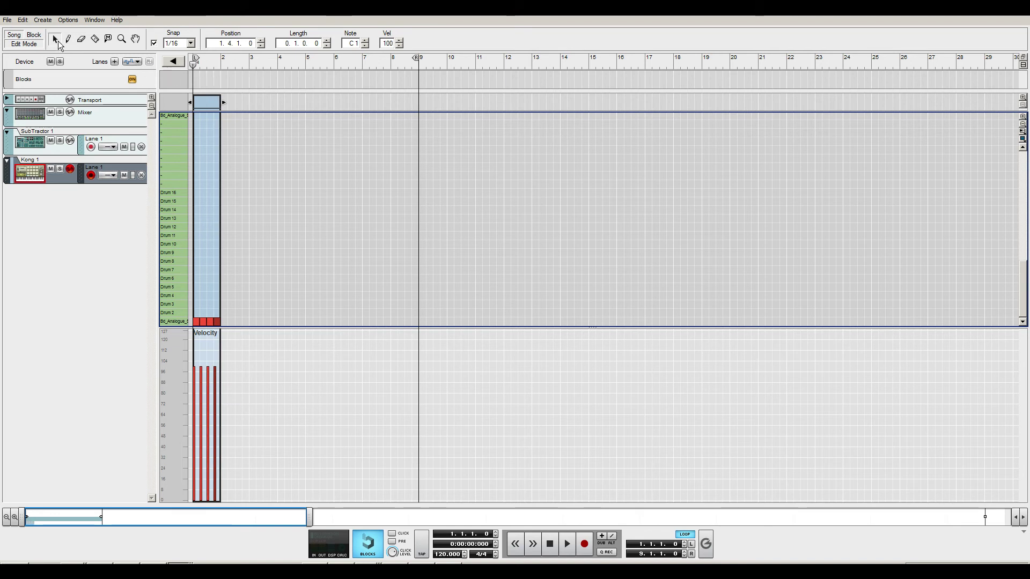
key(space)
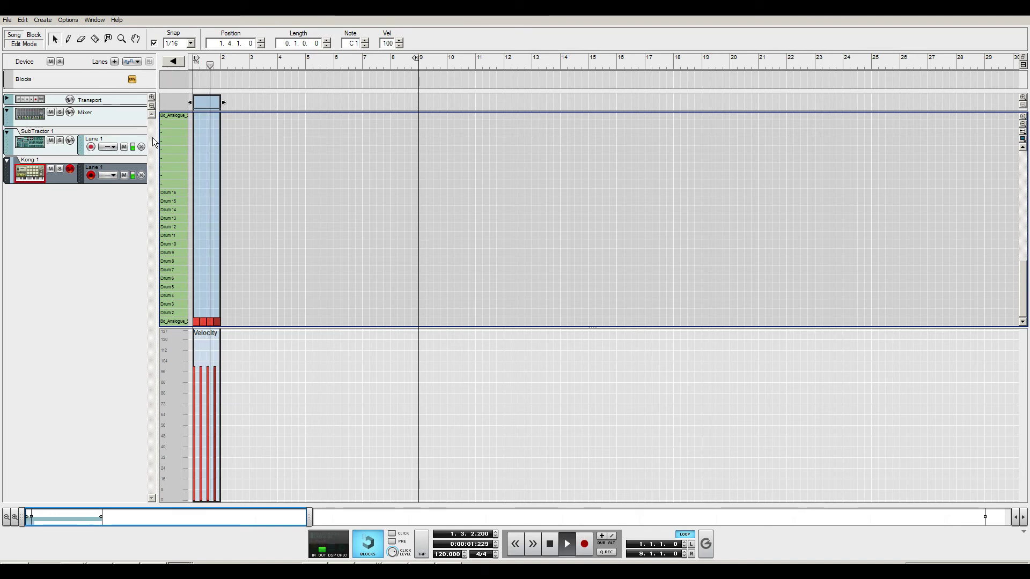
key(space)
drag(207, 103, 287, 103)
key(ctrl+d)
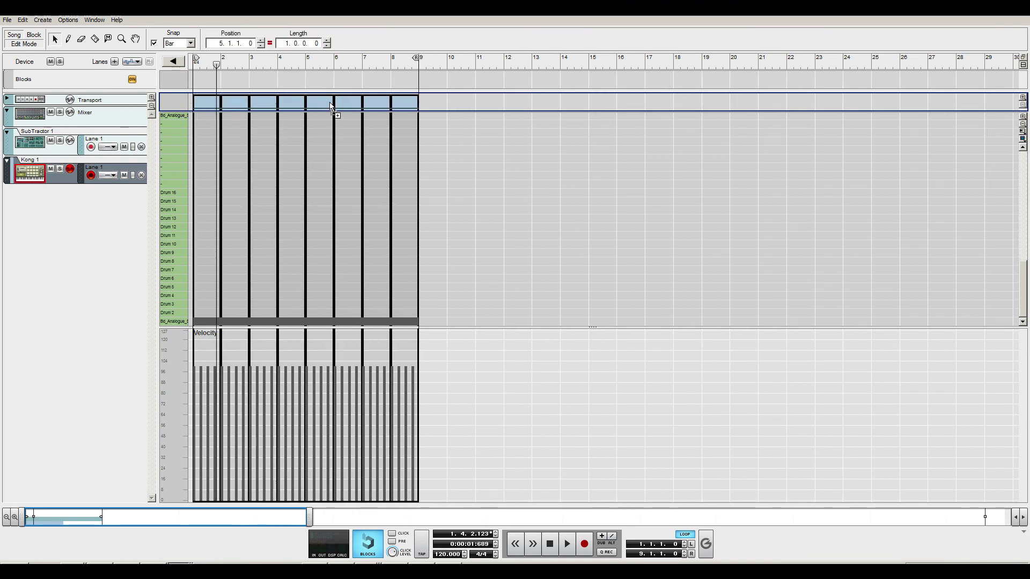
key(alt+Tab)
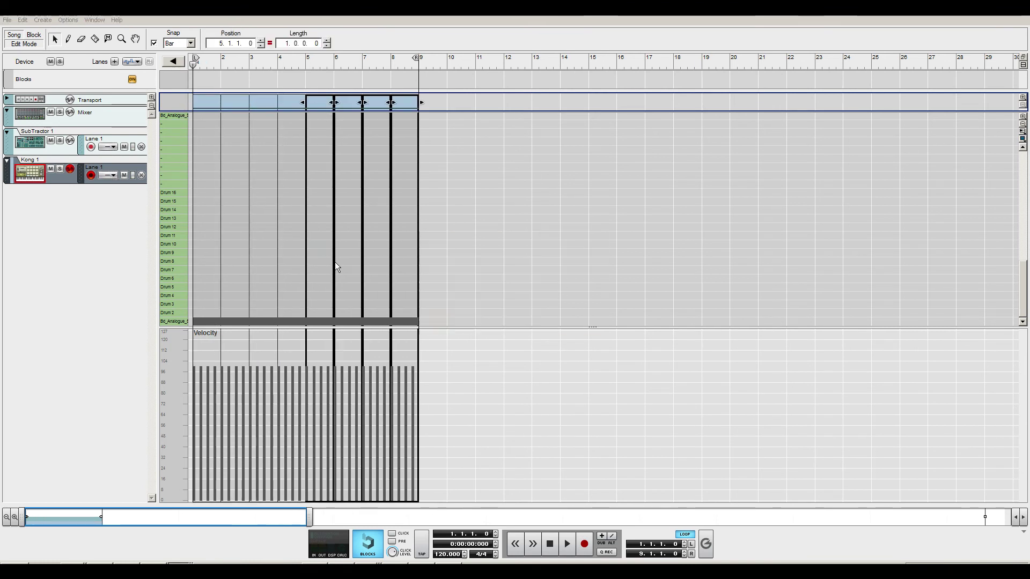
Turn off the compressor's sidechain solo and start playback of the kick pattern
scroll(230, 218, up, 3)
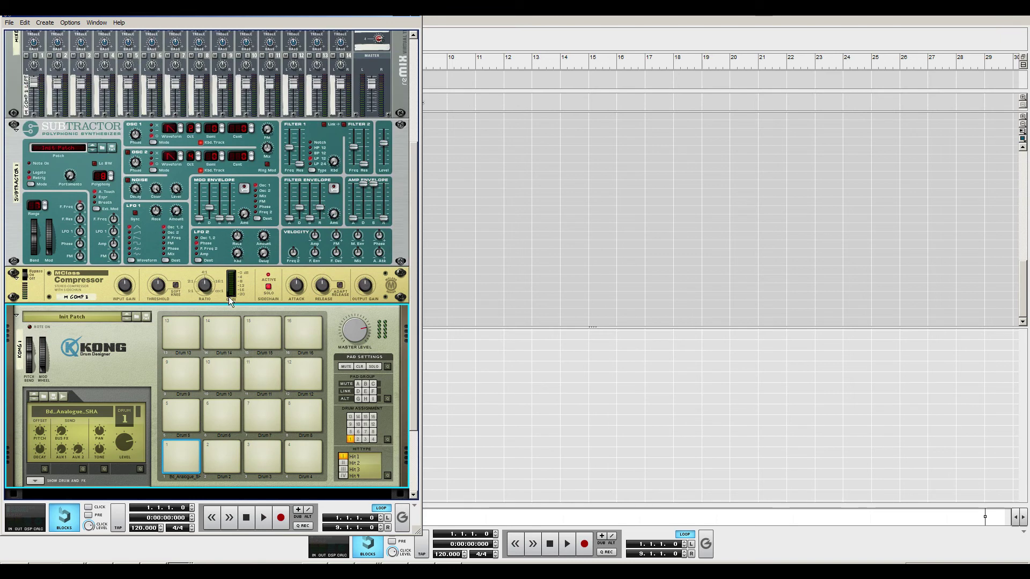
click(267, 291)
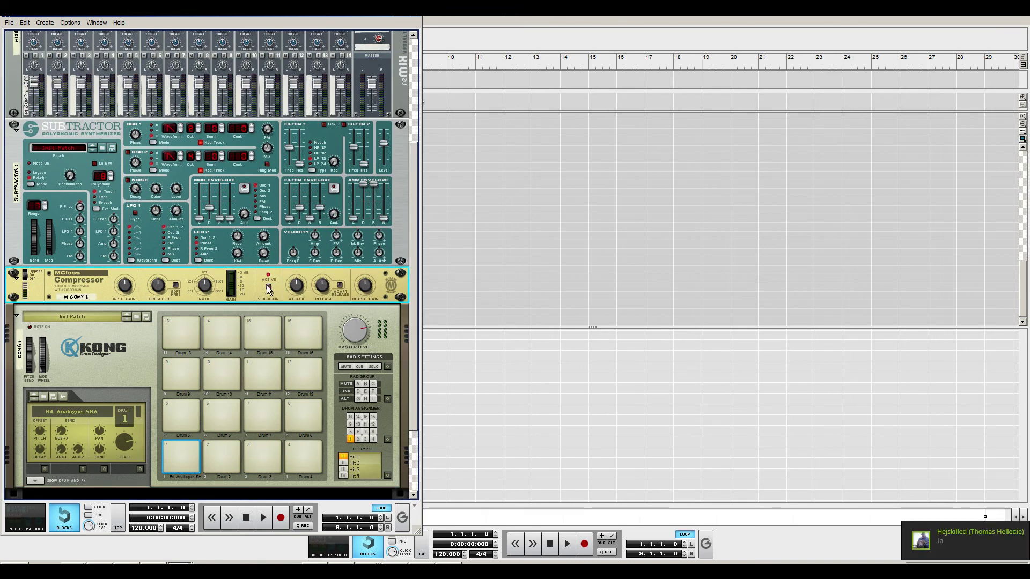
click(542, 23)
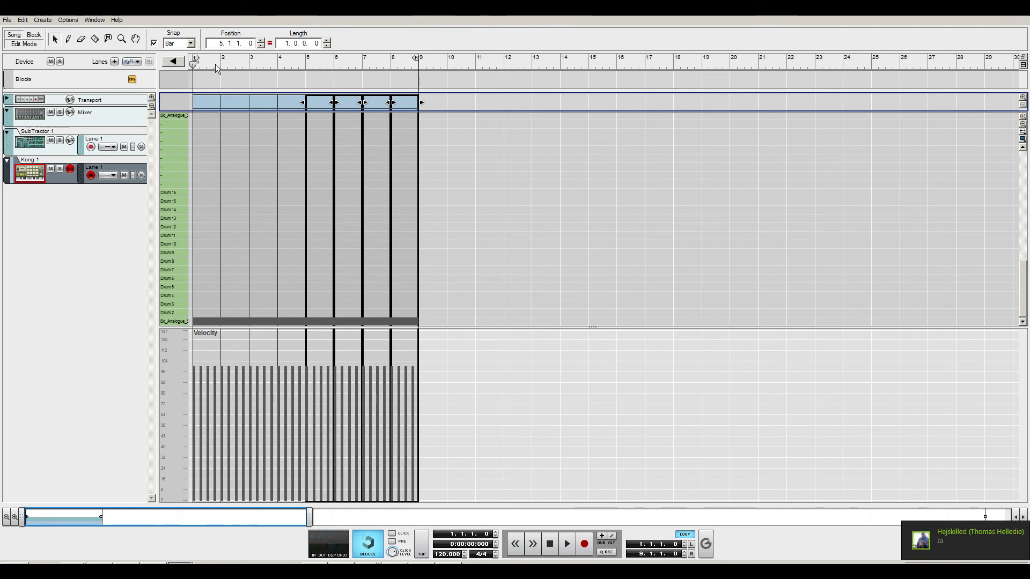
key(space)
key(alt+Tab)
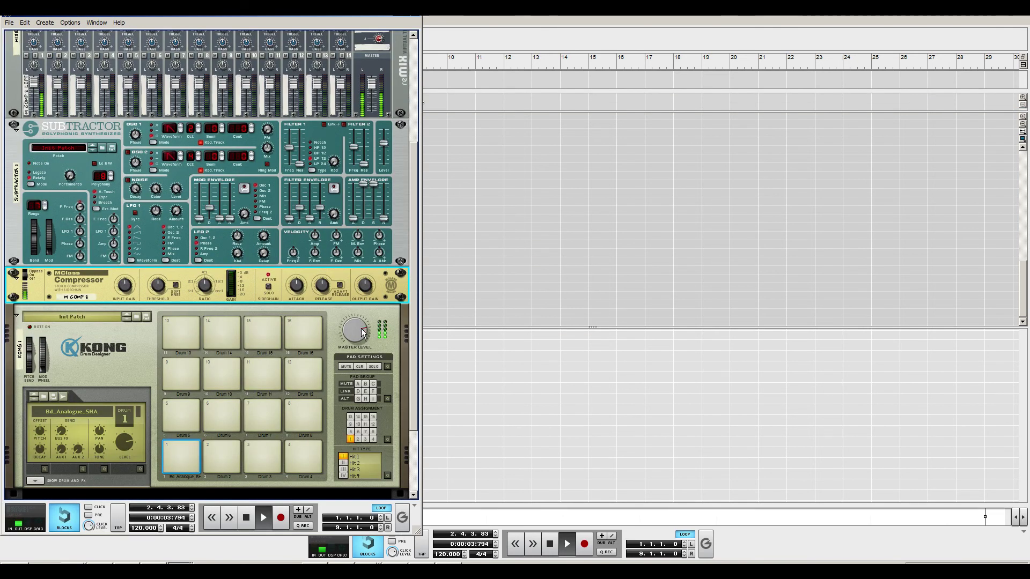
Lower the M Comp Threshold to -26.9 dB while listening to the ducking
mouse_move(207, 292)
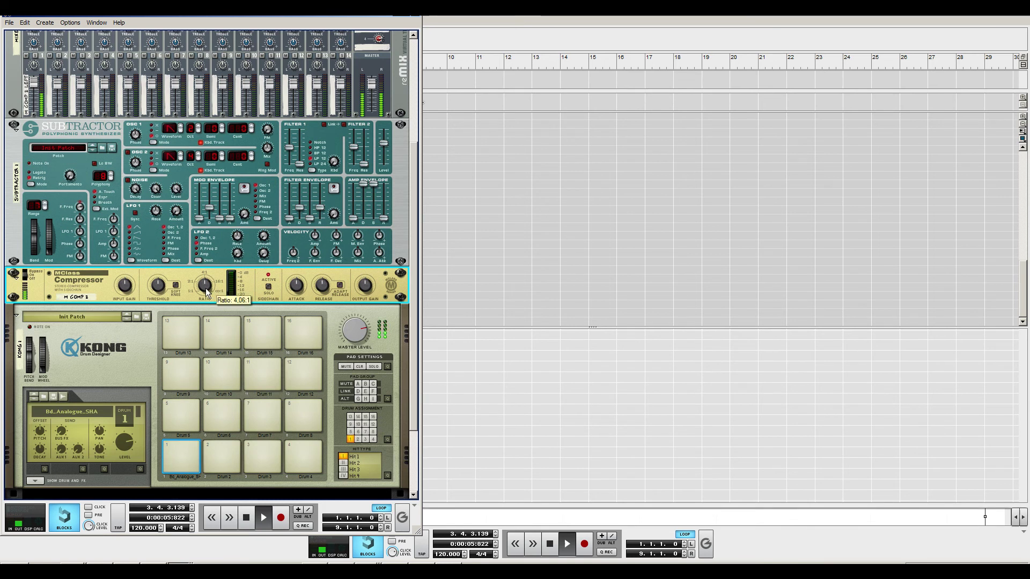
mouse_move(162, 294)
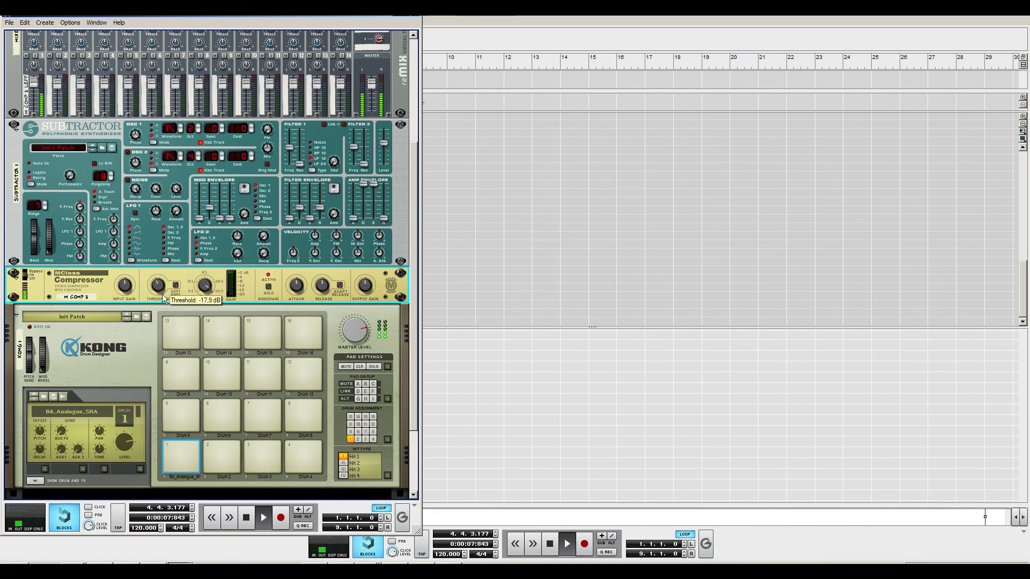
drag(162, 294, 168, 333)
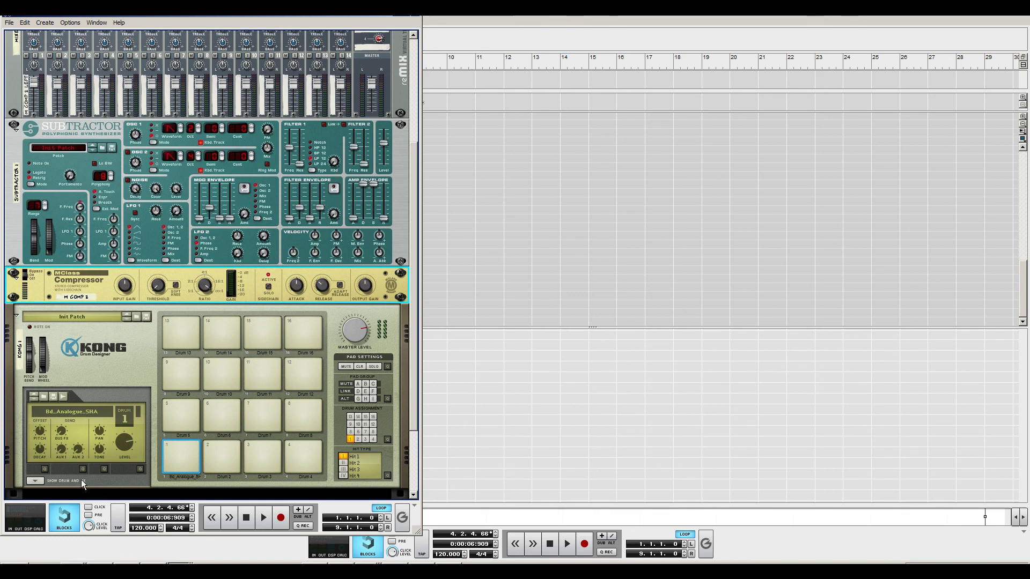
click(407, 196)
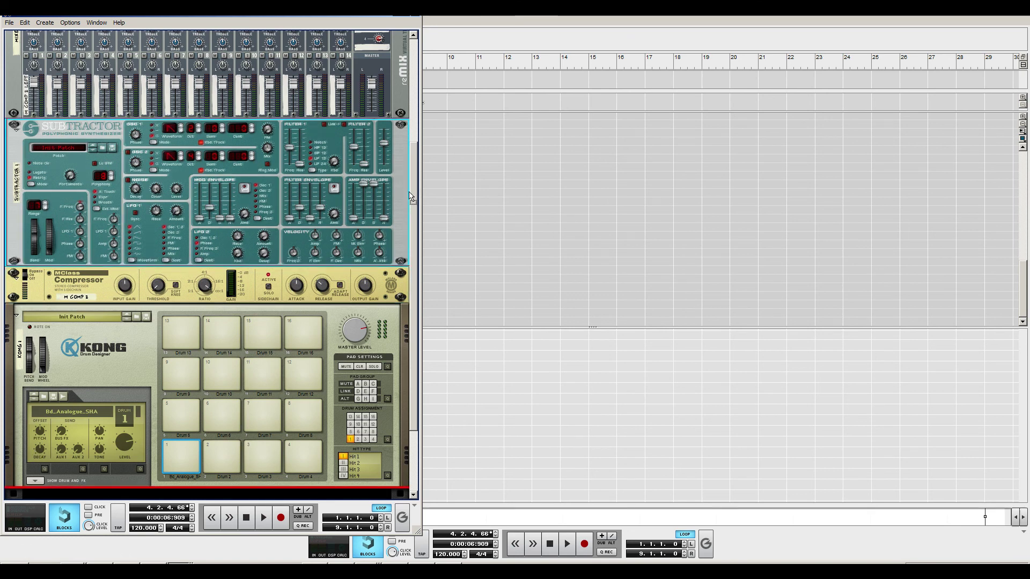